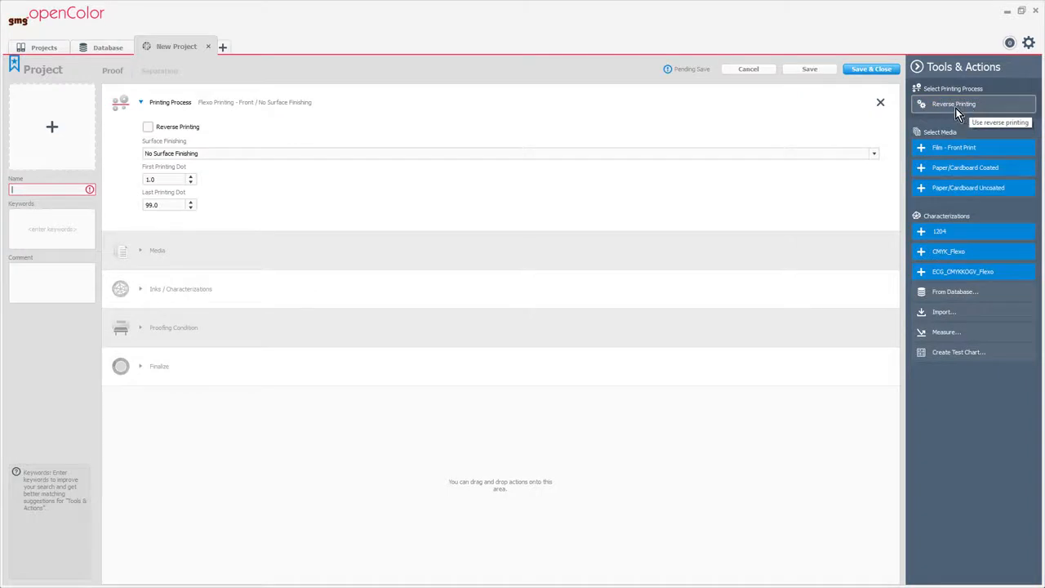
Step: Set up the project as Flexo- Prelam Cardboard- CMYKOGV3 with coated paper/cardboard media and the Flexo- Prelam Cardboard- CMYKOGV characterization
click(967, 166)
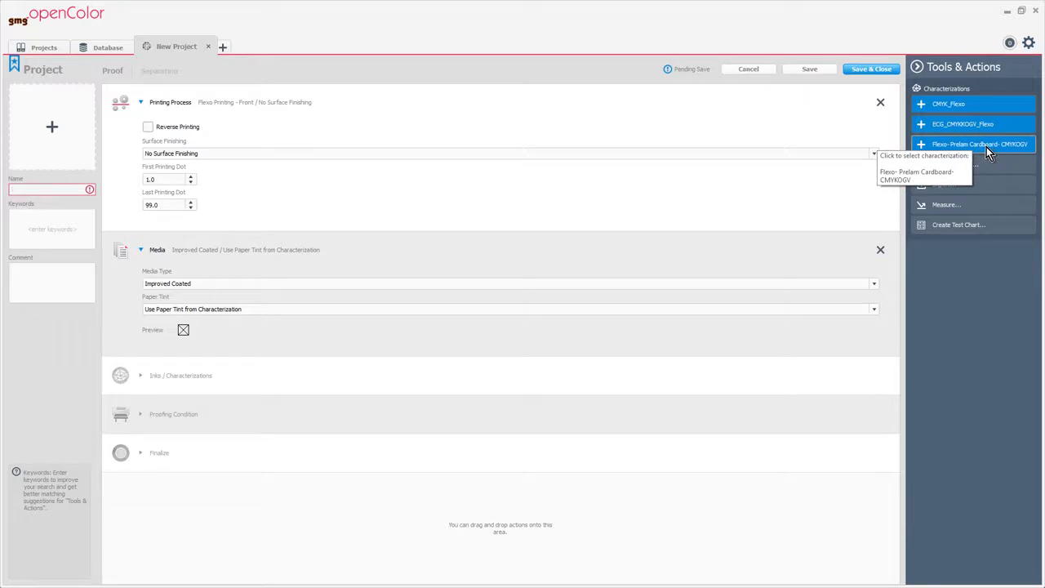
click(987, 147)
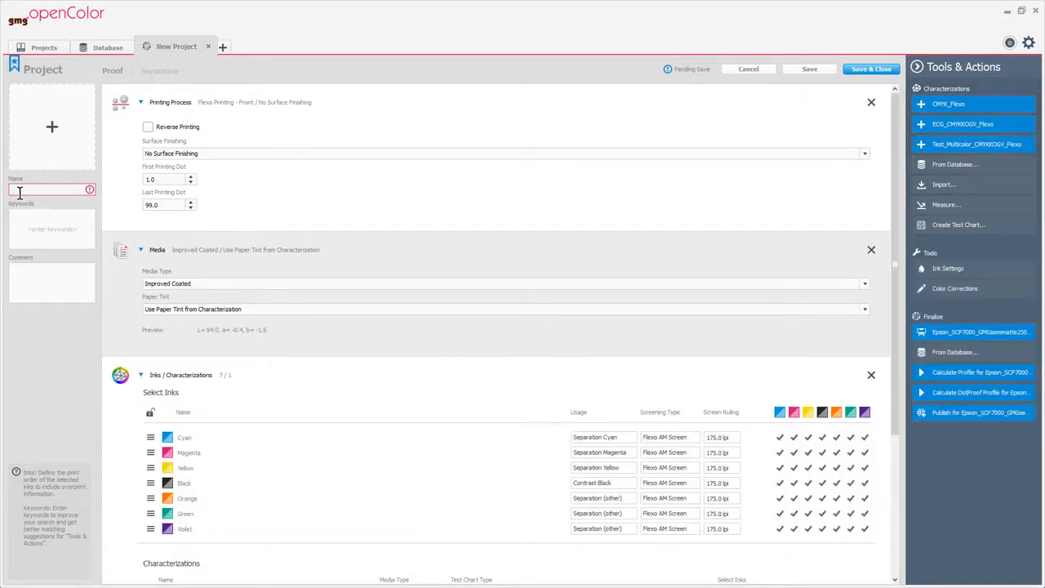
text(Flexo- Prelam Cardboard- CMYKOGV3)
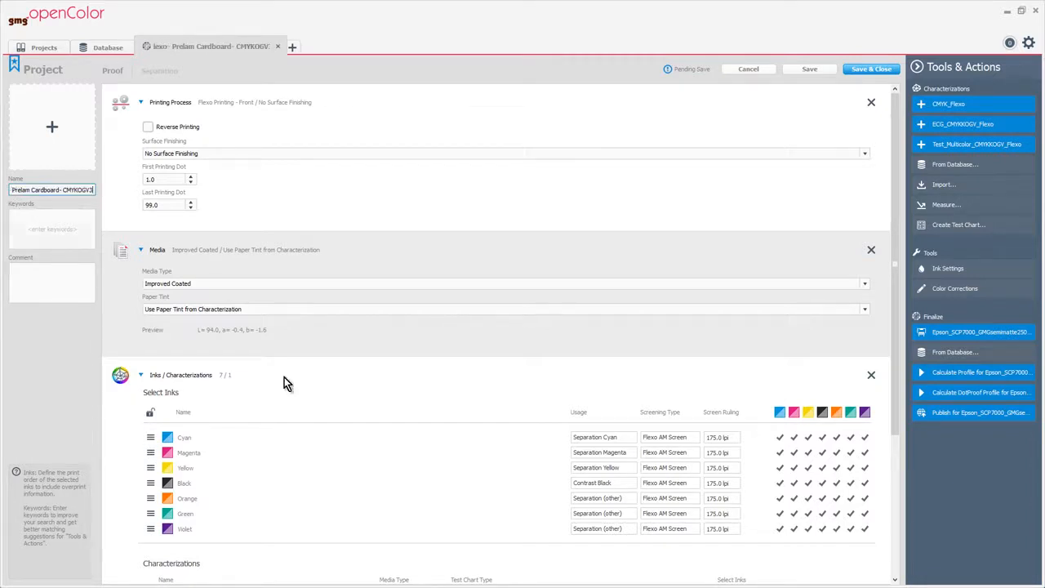
Step: Add the suggested Epson_SCP7000 semimatte proofing condition and calculate its profile with all seven inks and automatic fulcrum reconfiguration
click(976, 331)
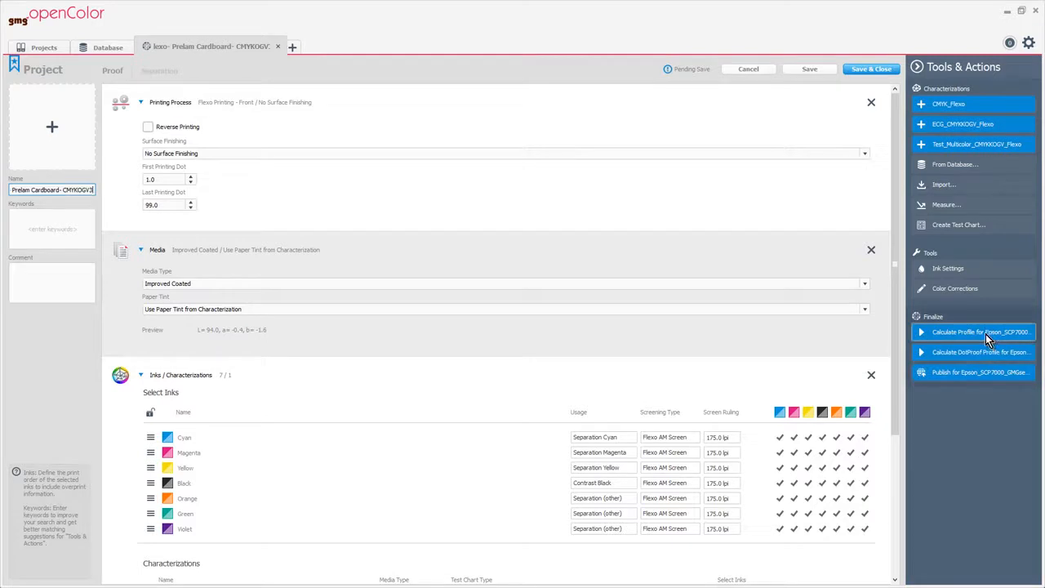
click(987, 337)
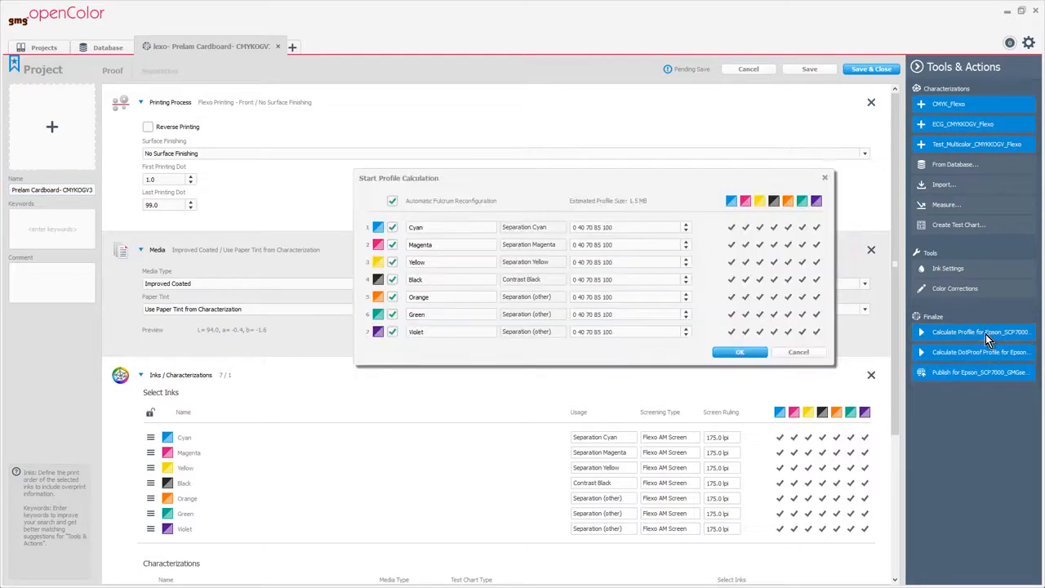
click(740, 353)
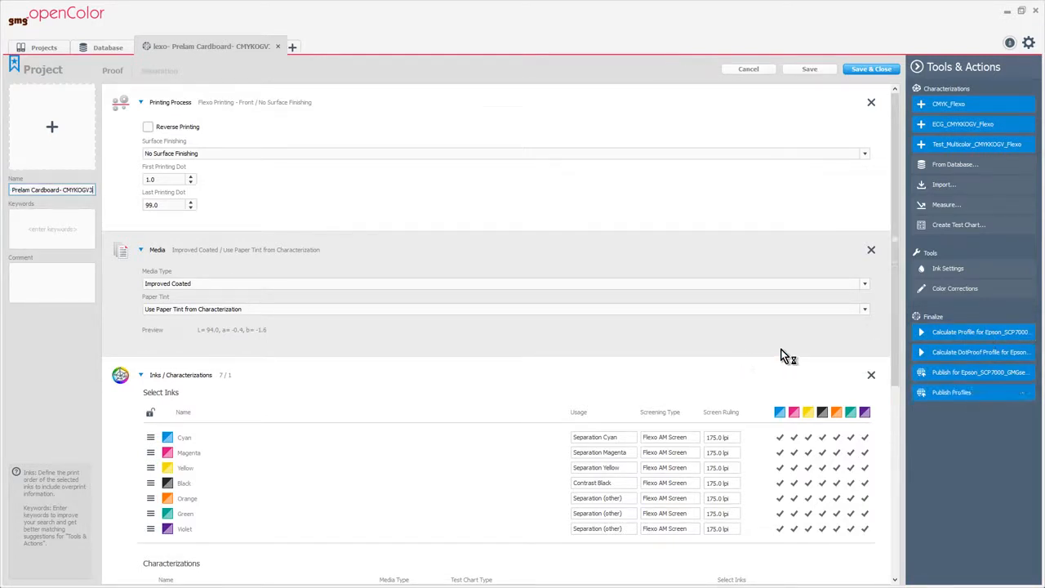
drag(895, 239, 896, 428)
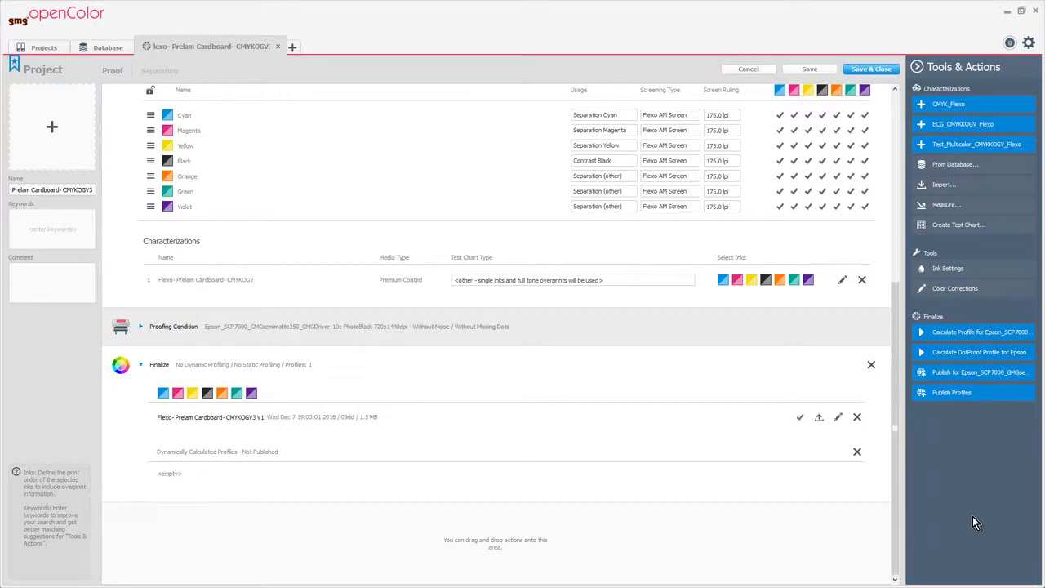
Step: Set the separation's target color space to Flexo- Prelam Cardboard- CMYKOGV3 V1 and accept the existing ink settings
click(163, 71)
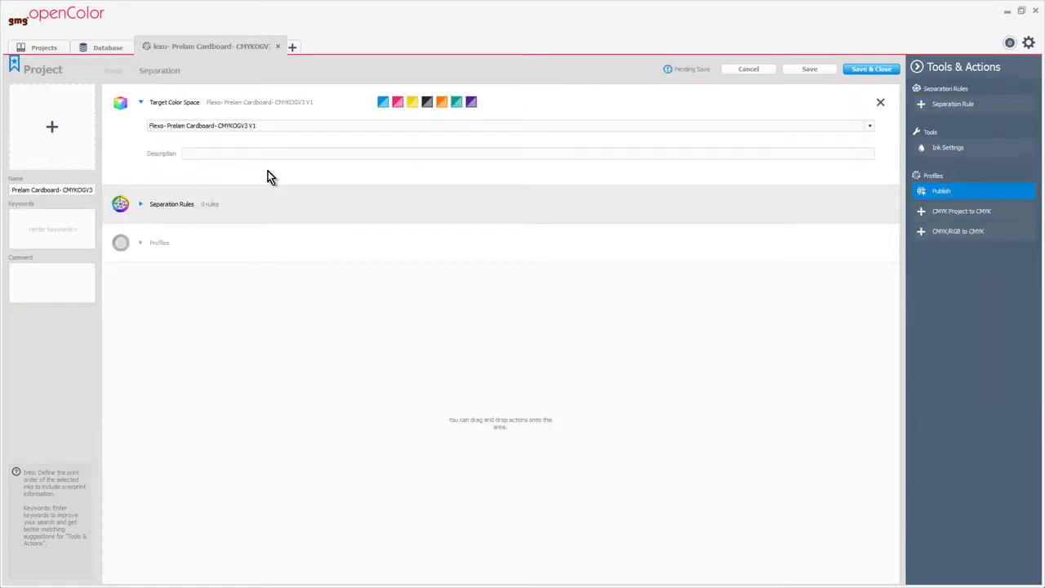
click(704, 125)
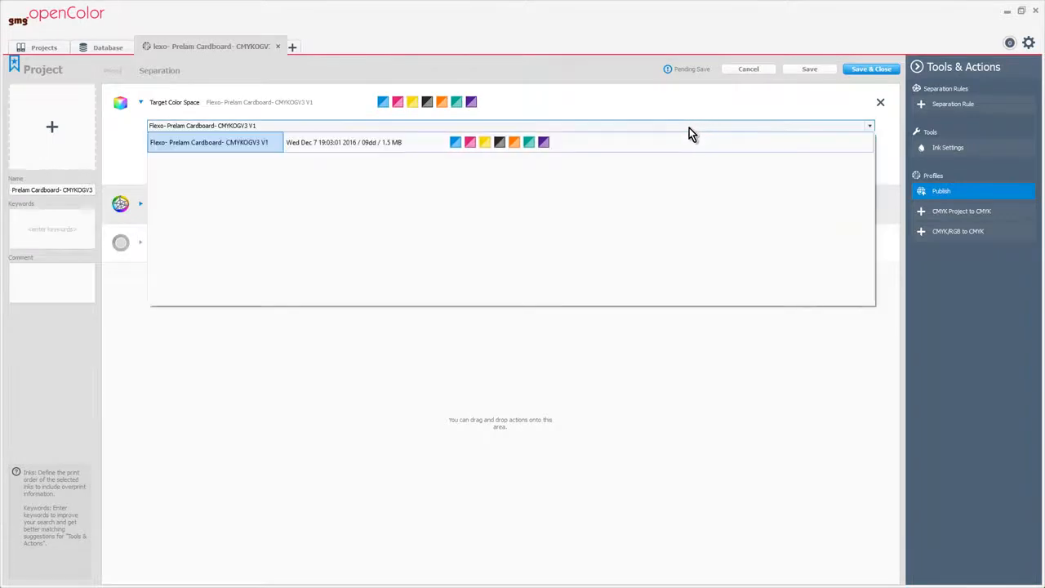
click(241, 145)
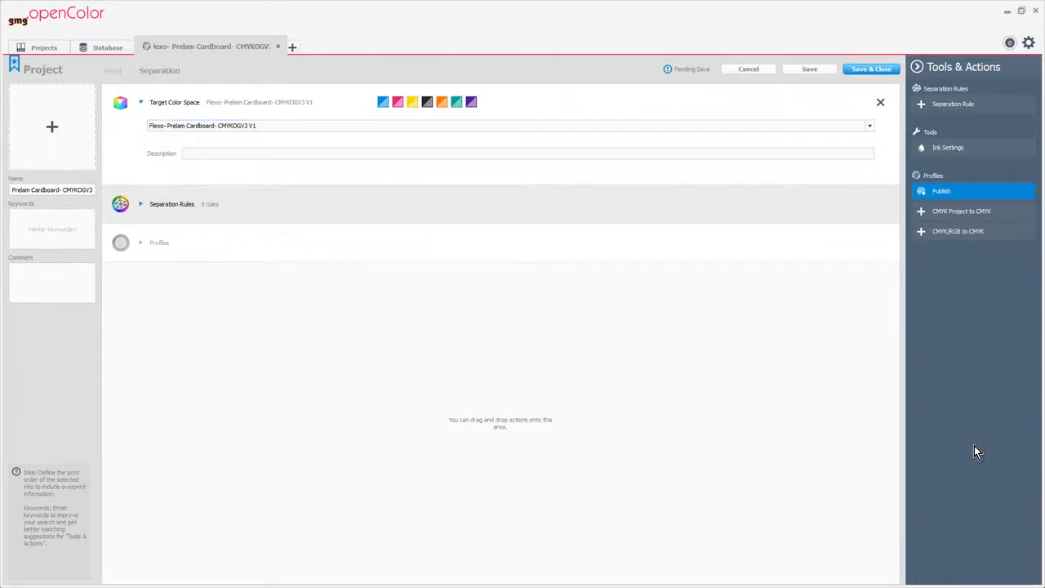
click(949, 145)
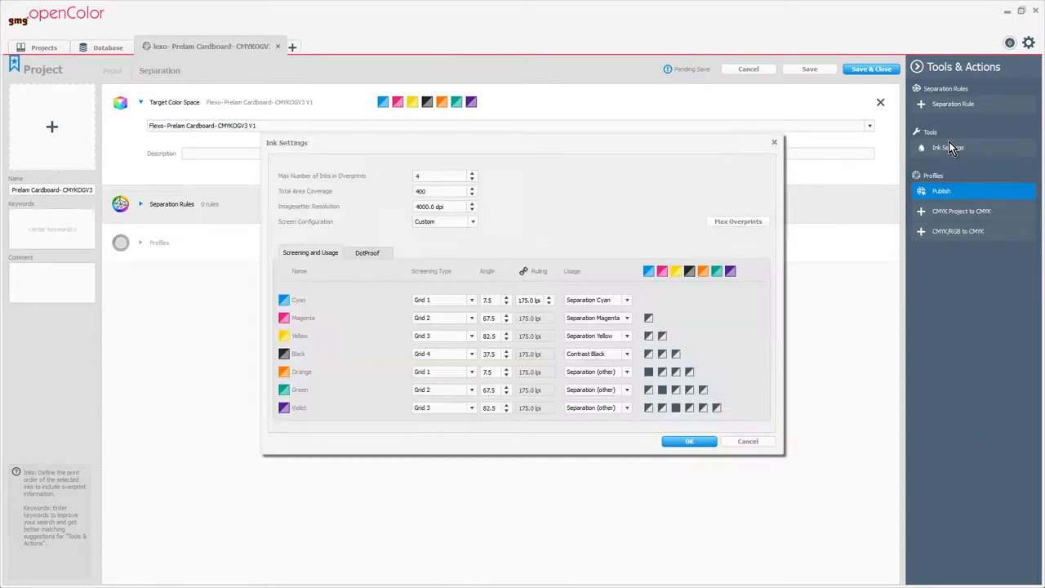
click(692, 442)
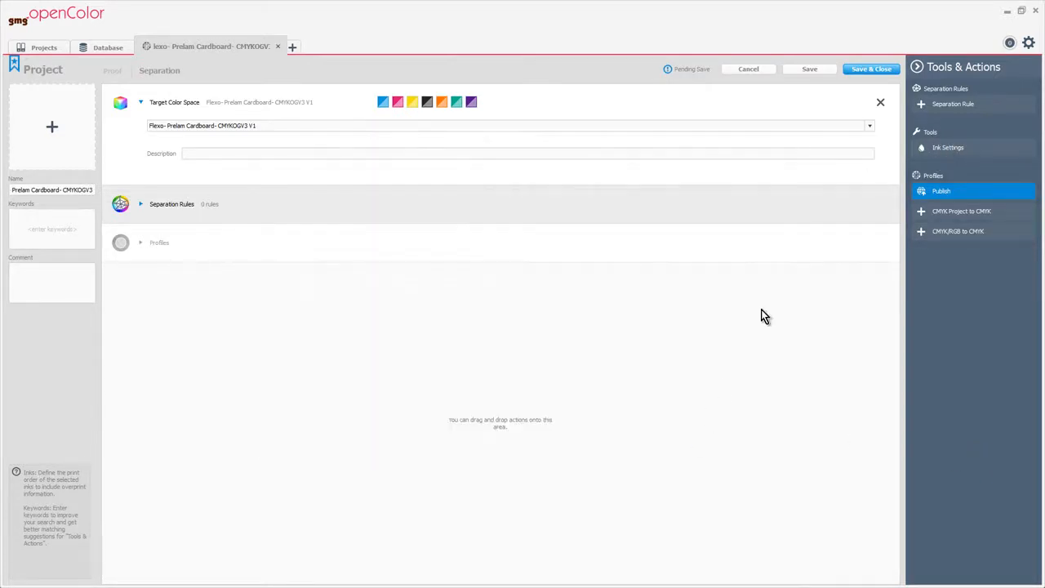
Step: Add a separation rule from the project Offset- bTasty CupCake Chocolate MiniStrip, filtering the project list by "packz"
click(963, 107)
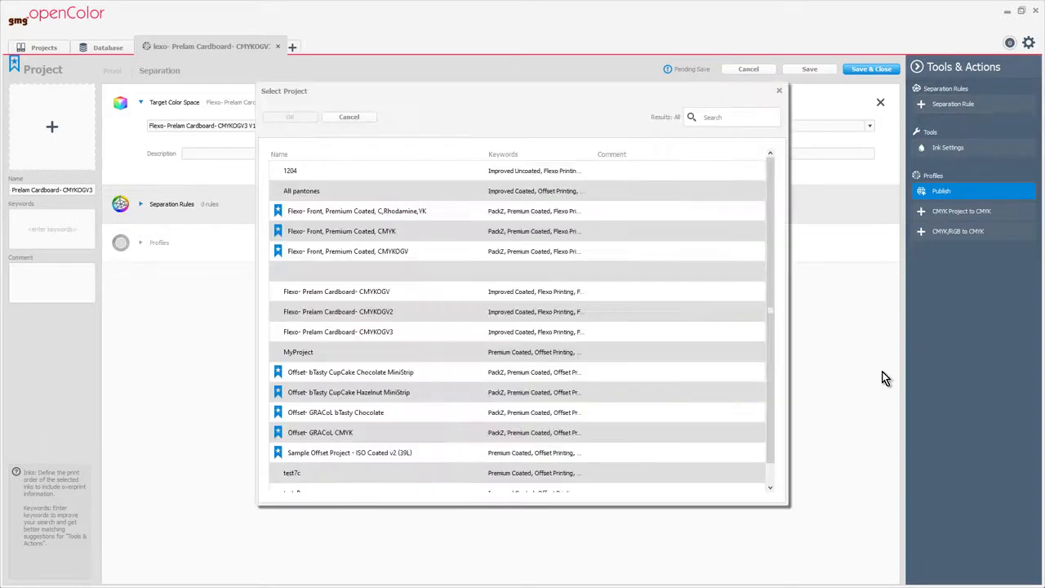
click(713, 117)
text(packz)
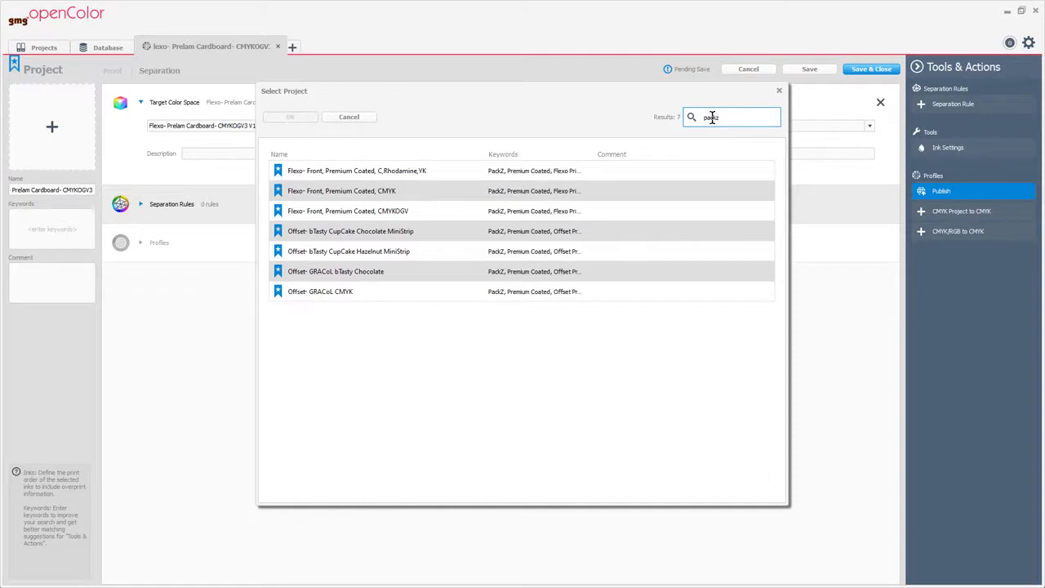
click(336, 233)
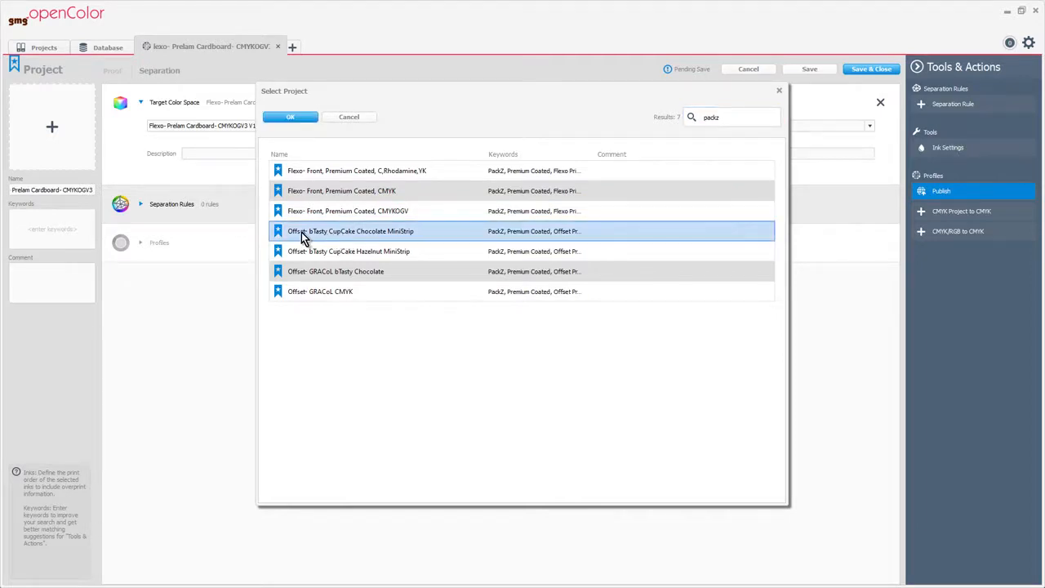
click(283, 119)
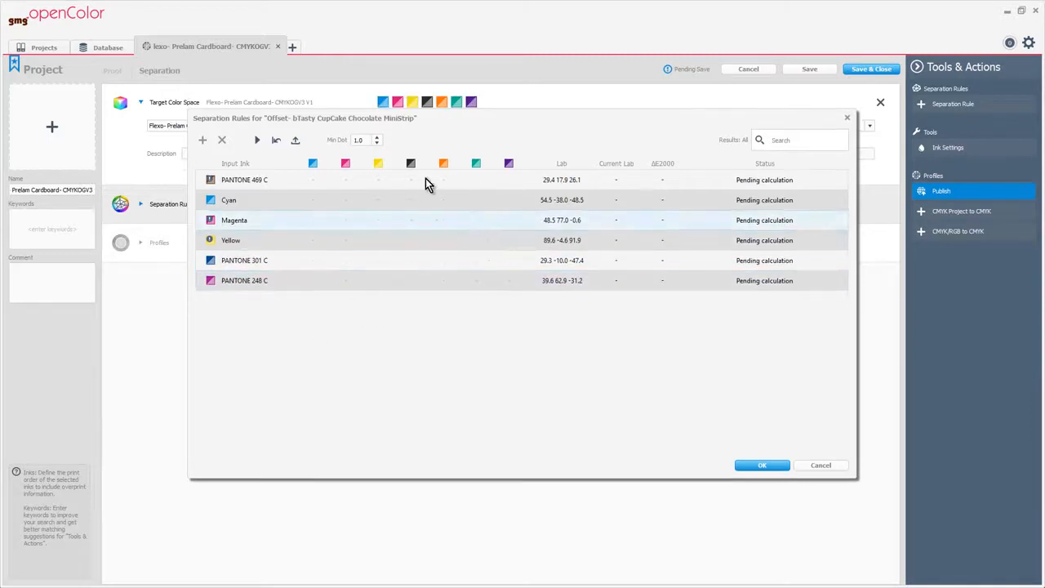
Step: Reorder the target inks with black first and violet ahead of orange and green, and calculate the separation rules
drag(401, 165, 305, 174)
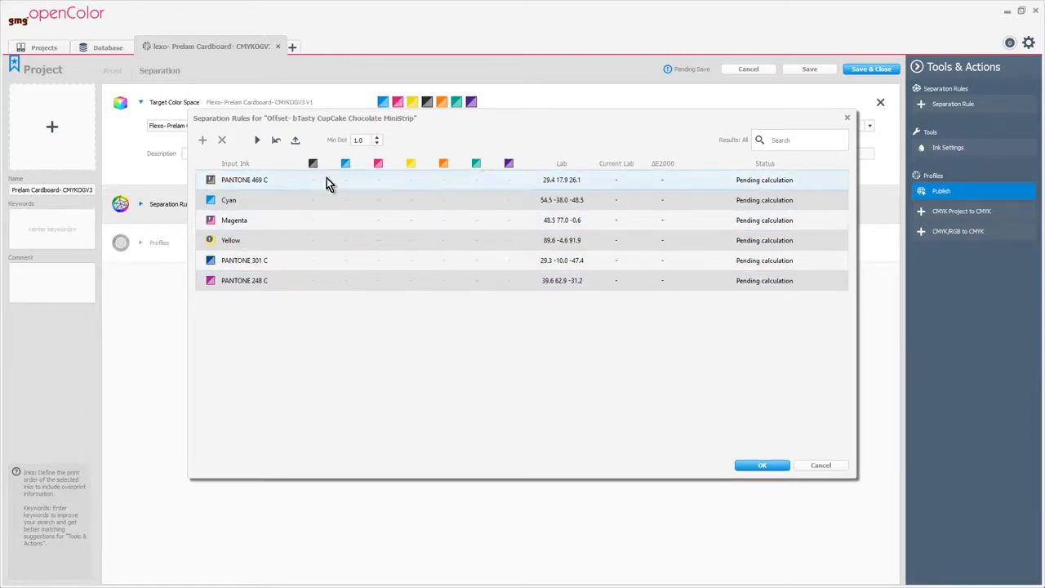
drag(507, 172, 431, 173)
click(255, 142)
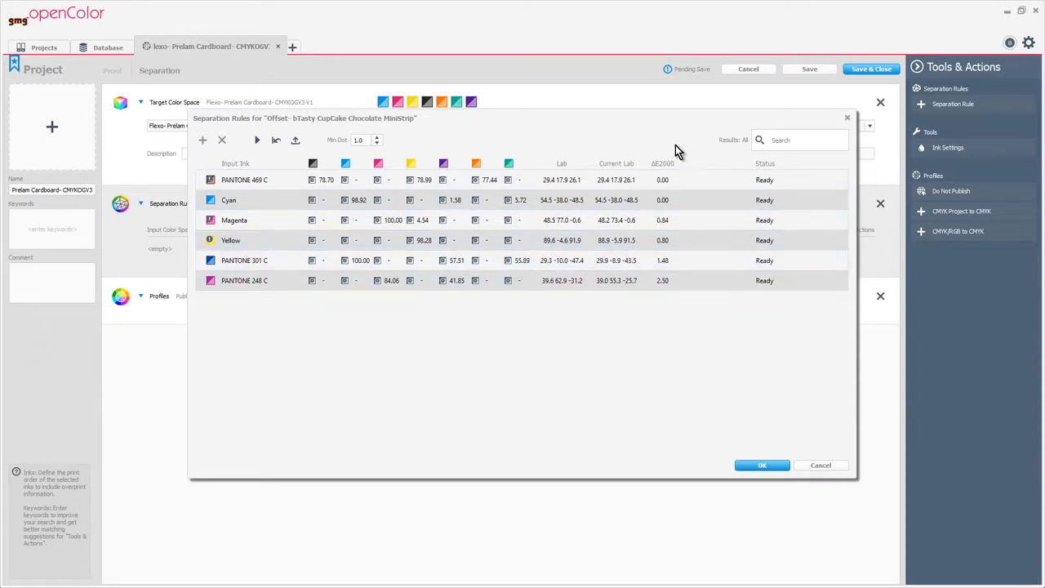
Step: Exclude green and orange from the PANTONE 469 C separation rule and recalculate it
click(507, 181)
click(476, 182)
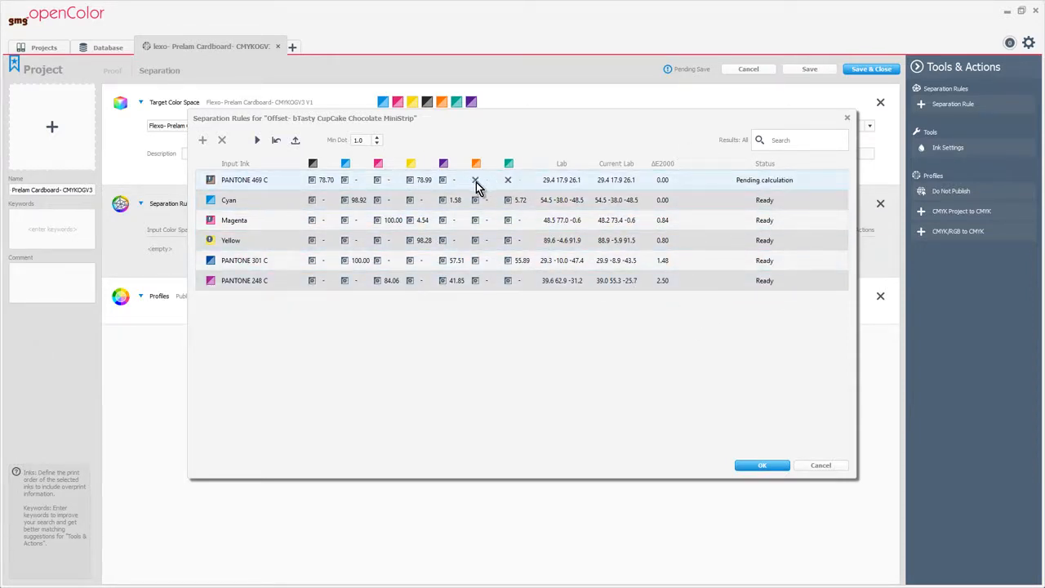
click(257, 143)
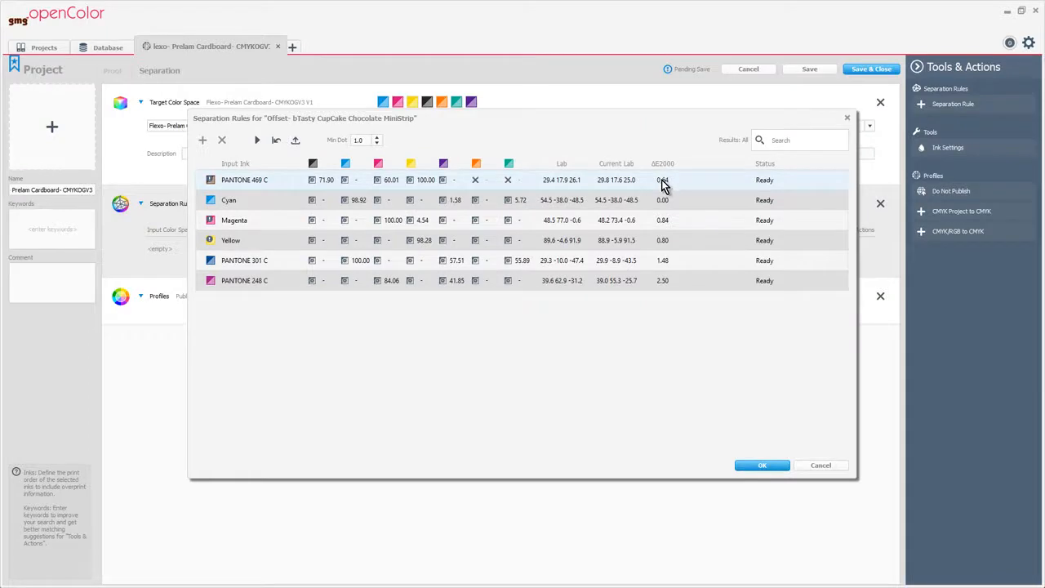
Step: Exclude green from the Cyan and PANTONE 301 C rules, recalculating each, and save the project with the accepted rules
click(508, 200)
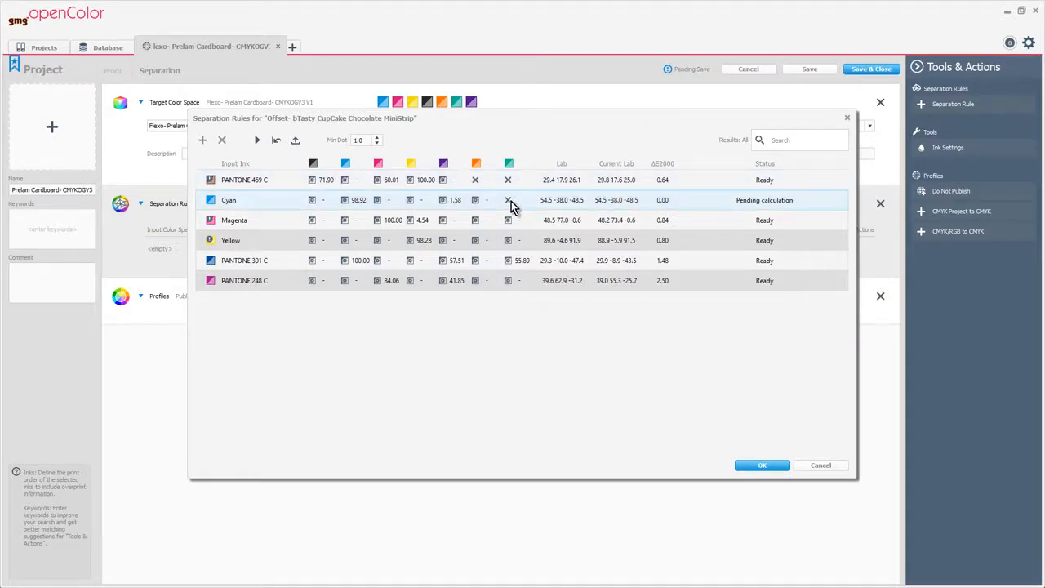
click(257, 140)
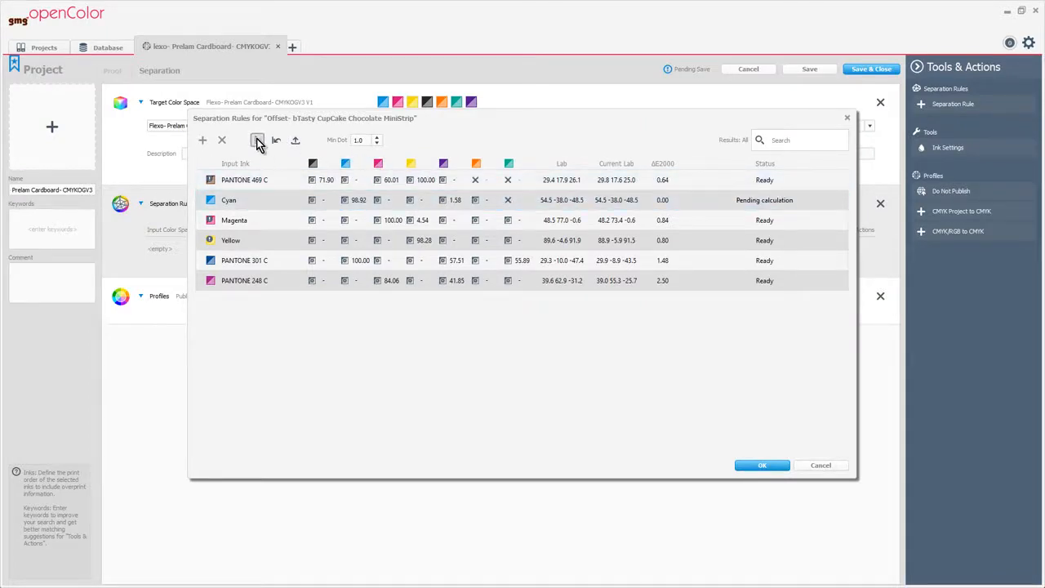
click(508, 261)
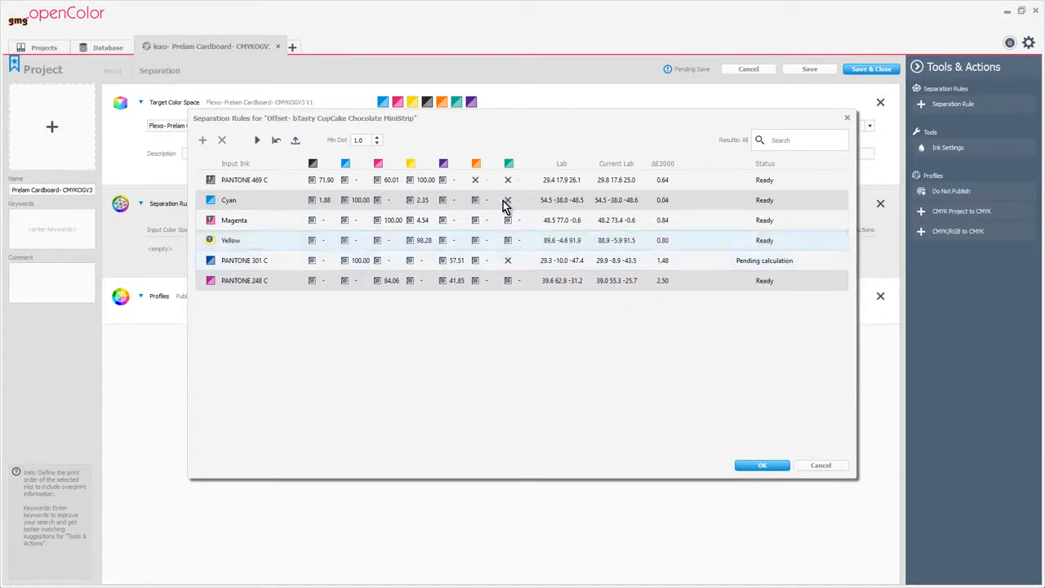
click(256, 141)
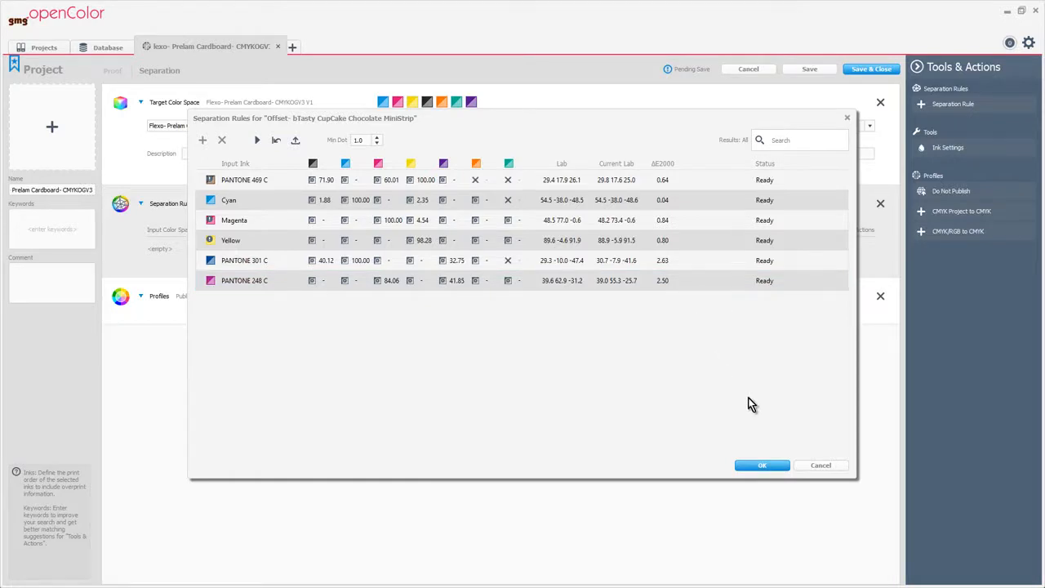
click(764, 466)
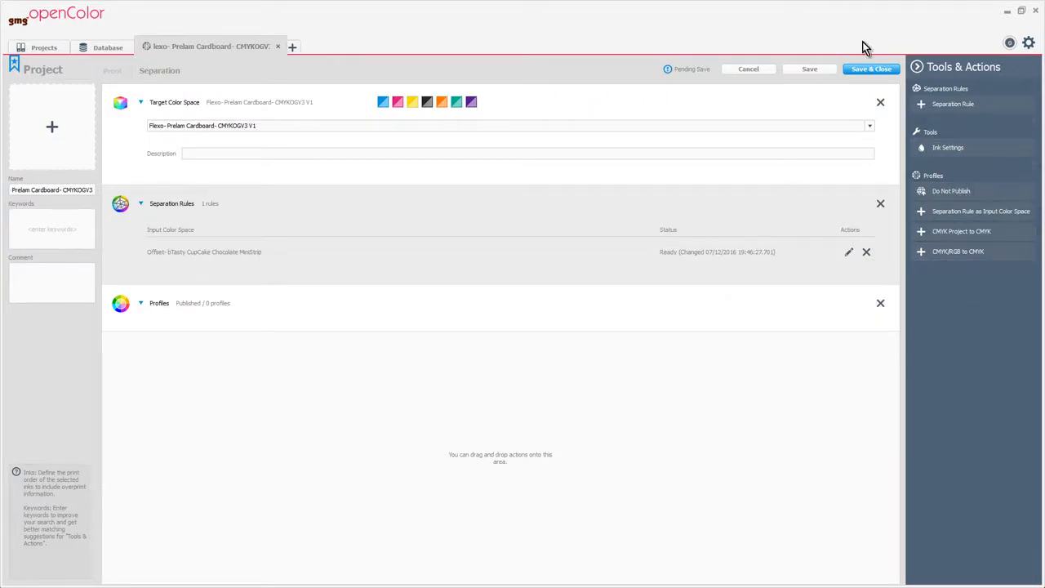
click(810, 69)
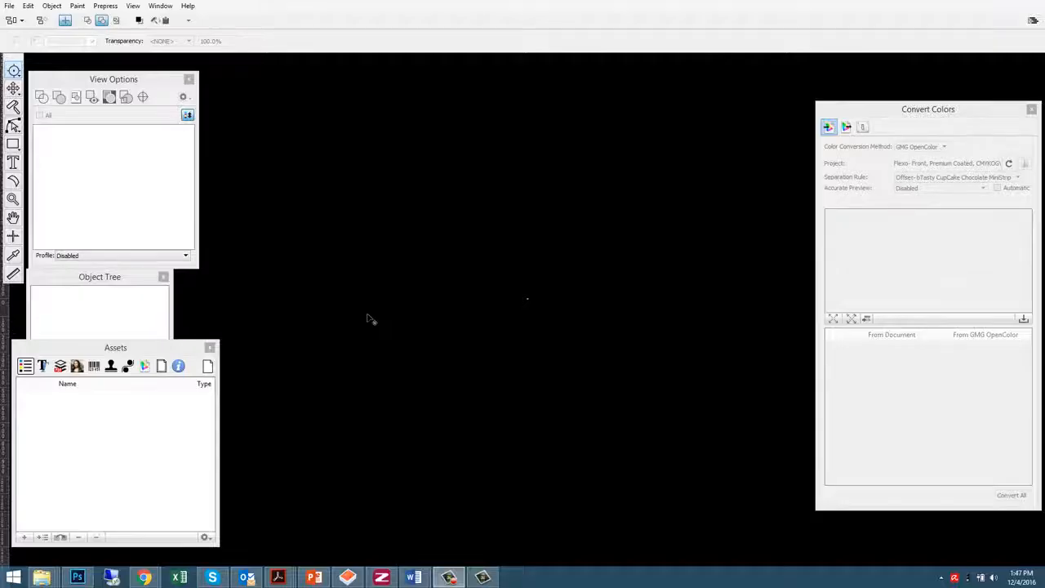
Step: Switch to PACKZ and open GMG_Cupcake_Chocolate_V1.pdf from the deliverables folder in a maximized document window
click(9, 7)
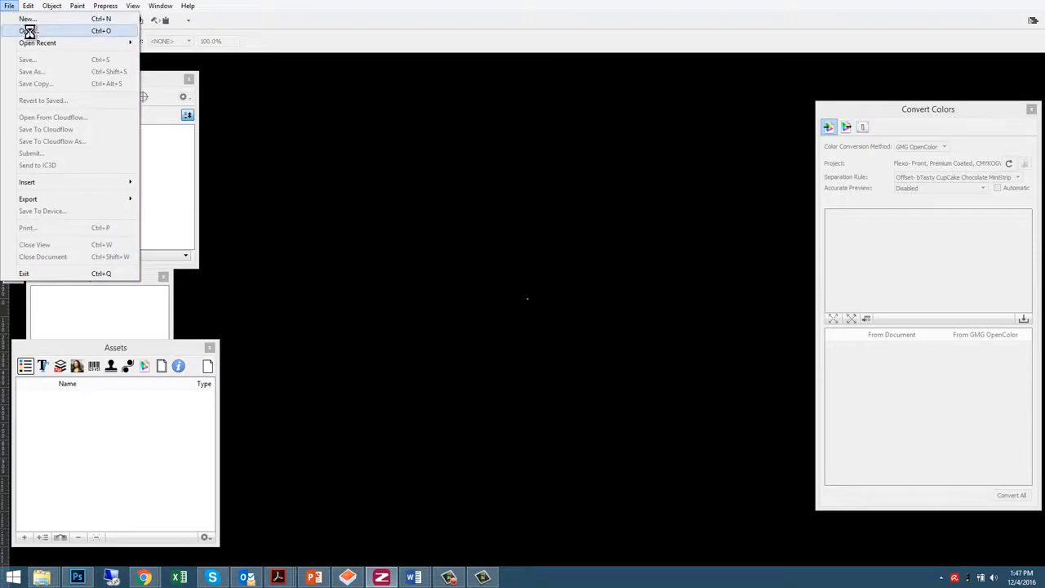
click(29, 31)
click(250, 78)
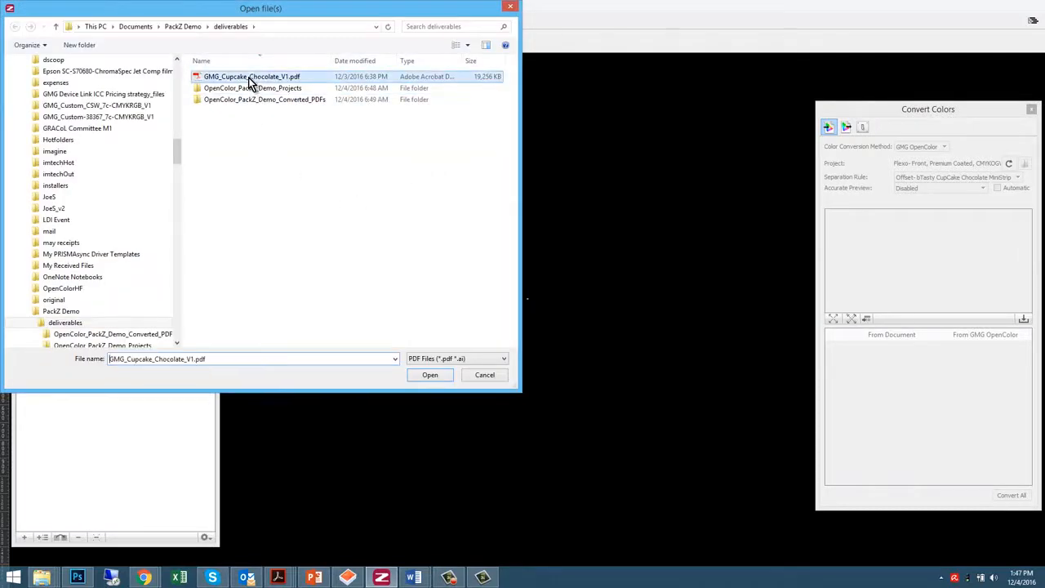
double_click(249, 78)
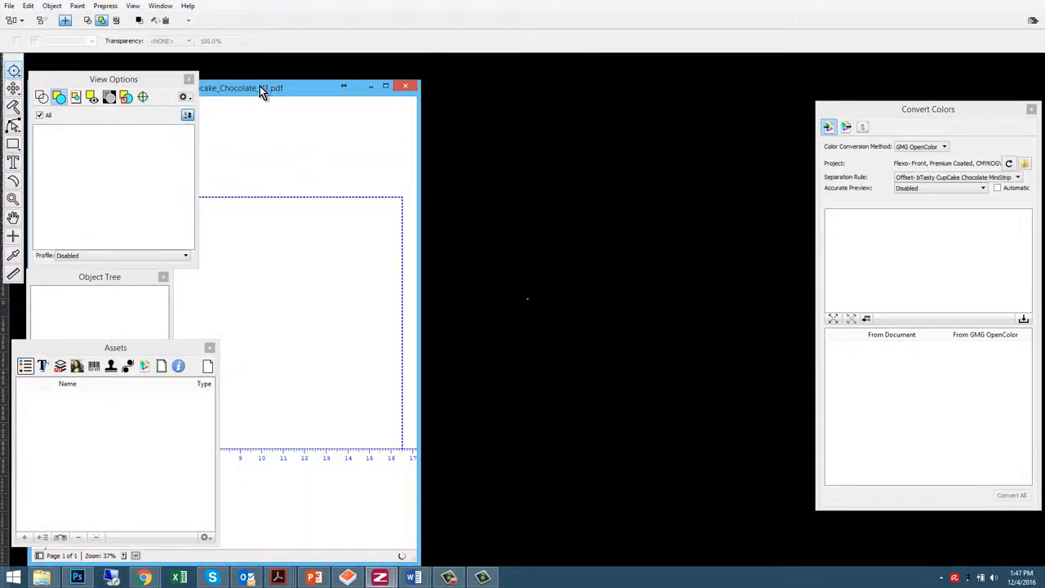
double_click(255, 86)
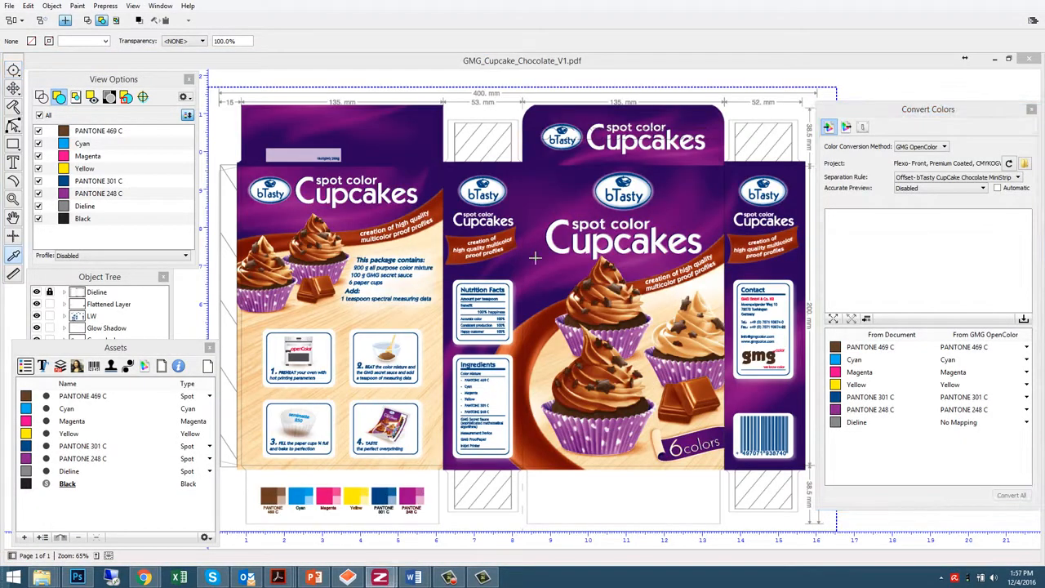
Step: Load the GMG OpenColor conversion profiles for the Offset- bTasty CupCake Chocolate MiniStrip separation rule
mouse_move(535, 258)
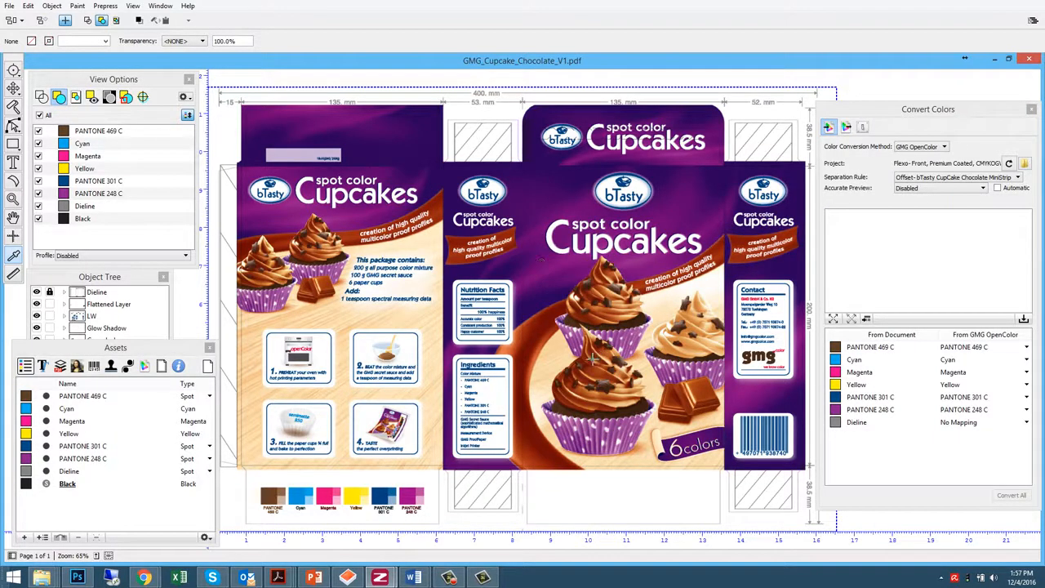
mouse_move(596, 360)
mouse_move(624, 183)
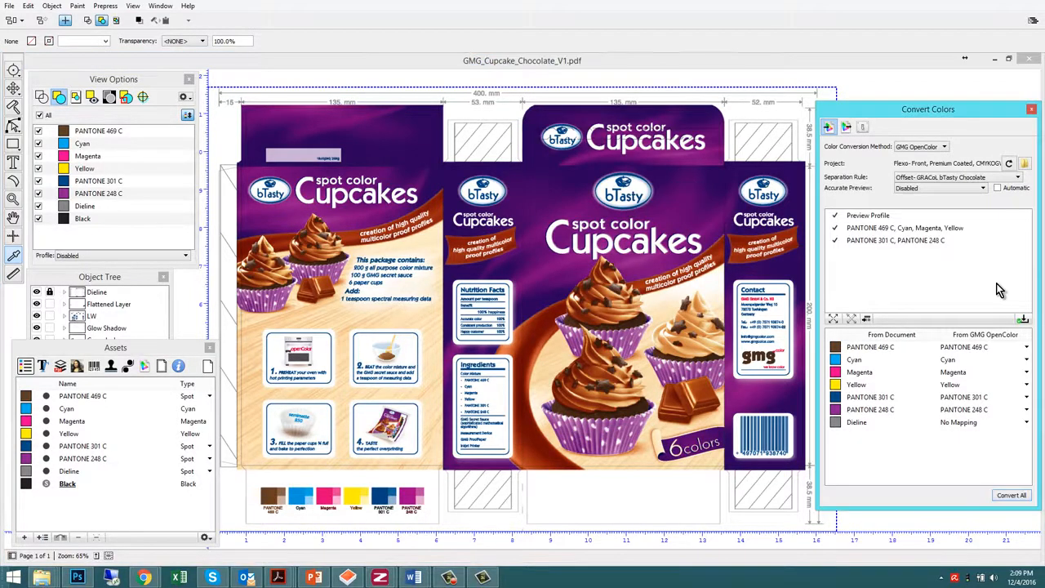
click(1024, 319)
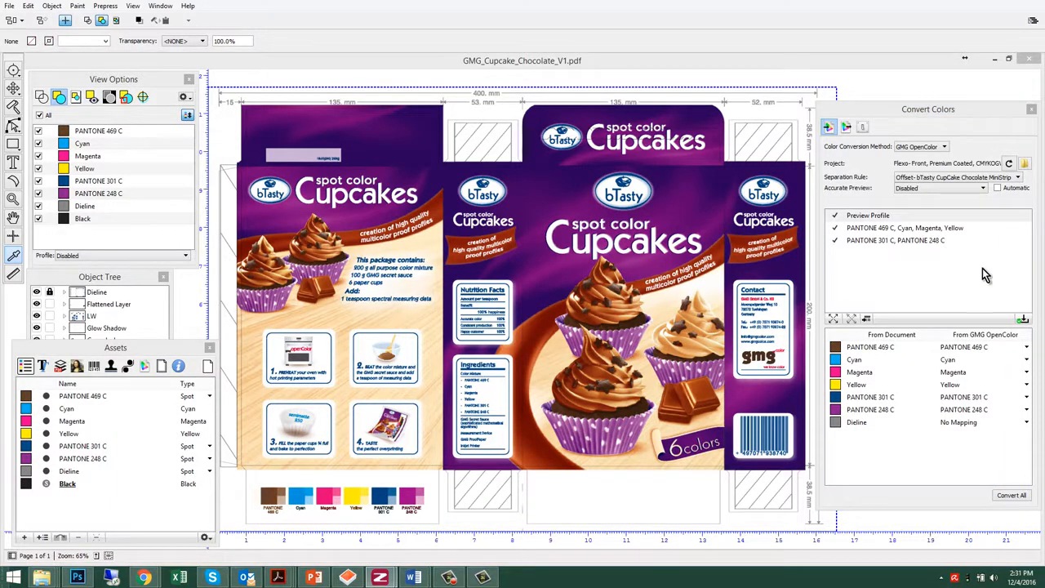
Step: Enable the automatic accurate preview with the preview profile and convert all colors of the cupcake packaging
click(999, 216)
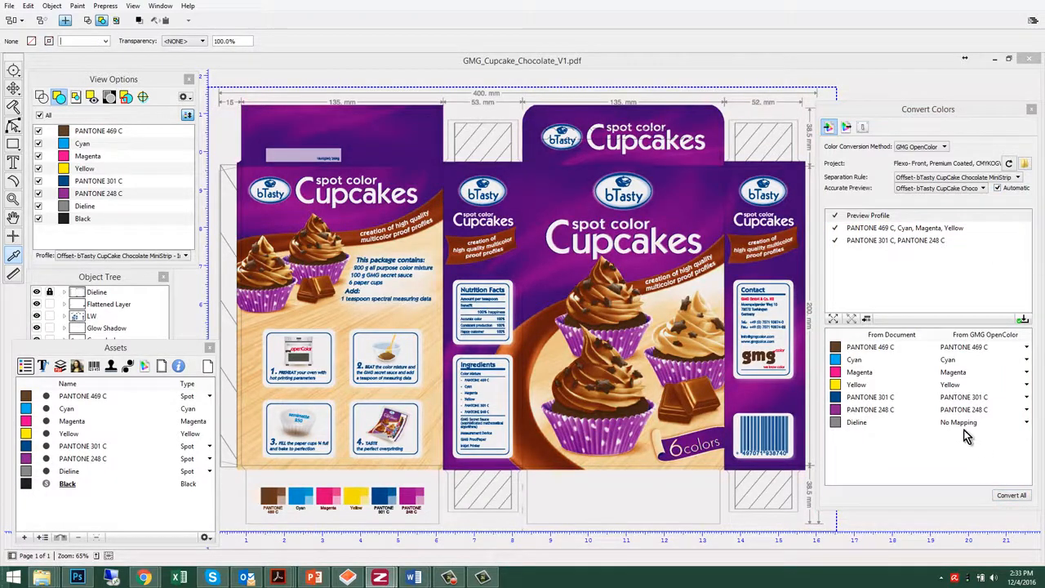
click(1012, 496)
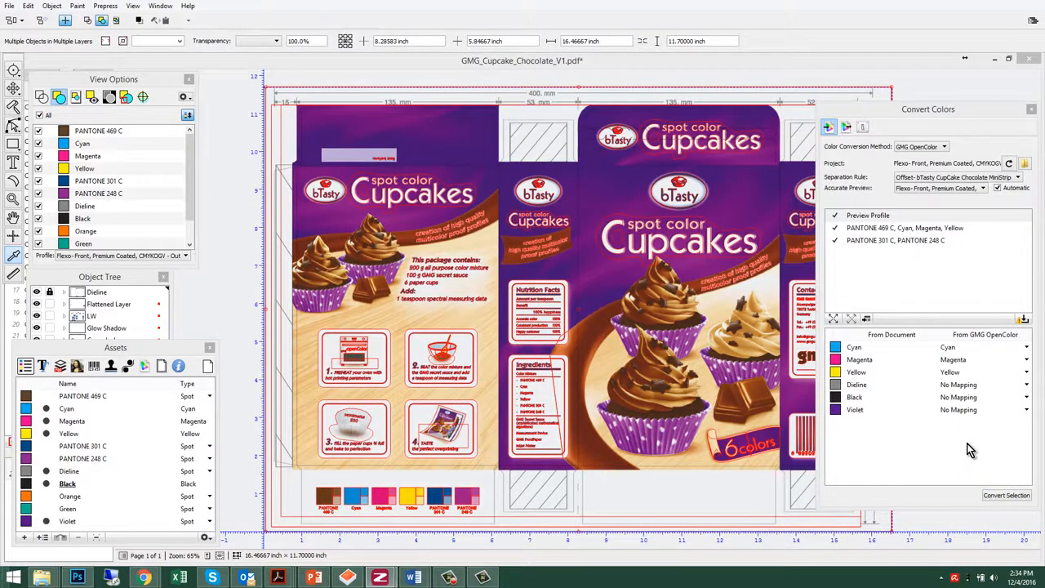
Step: Inspect the converted ink values in the purple background, on a cupcake and in the front panel's logo
click(609, 273)
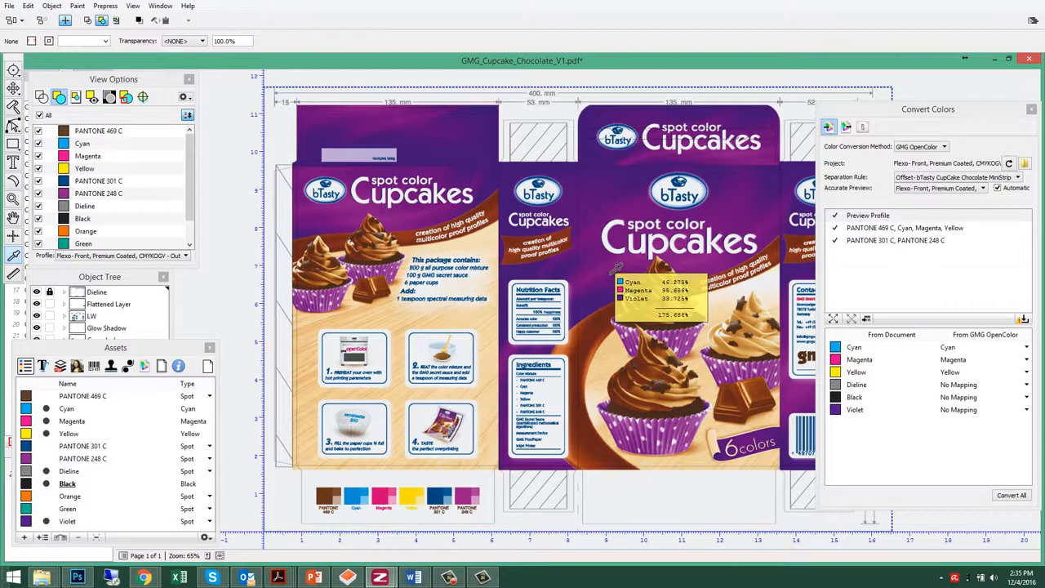
mouse_move(654, 369)
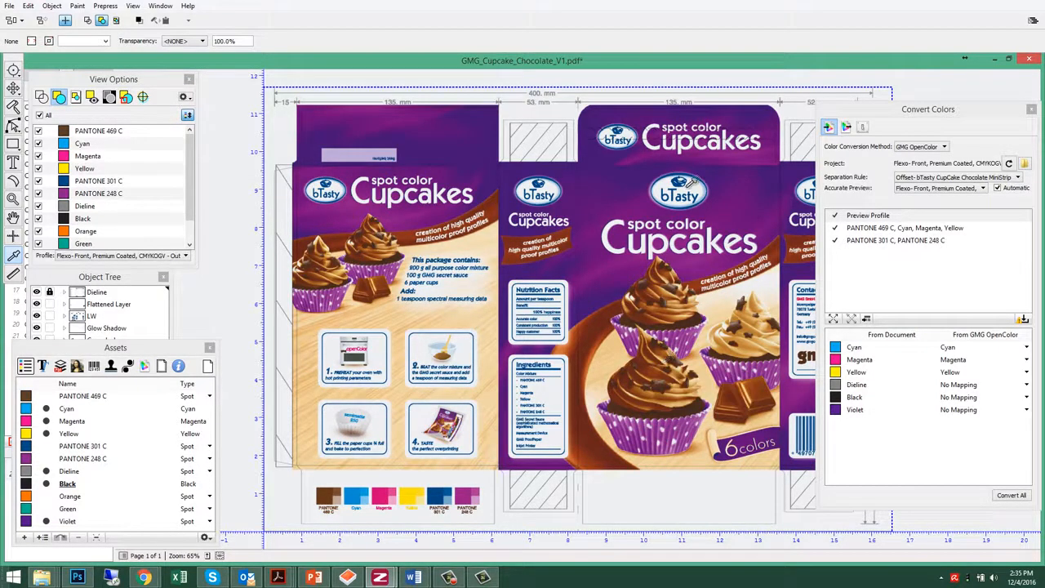
mouse_move(674, 178)
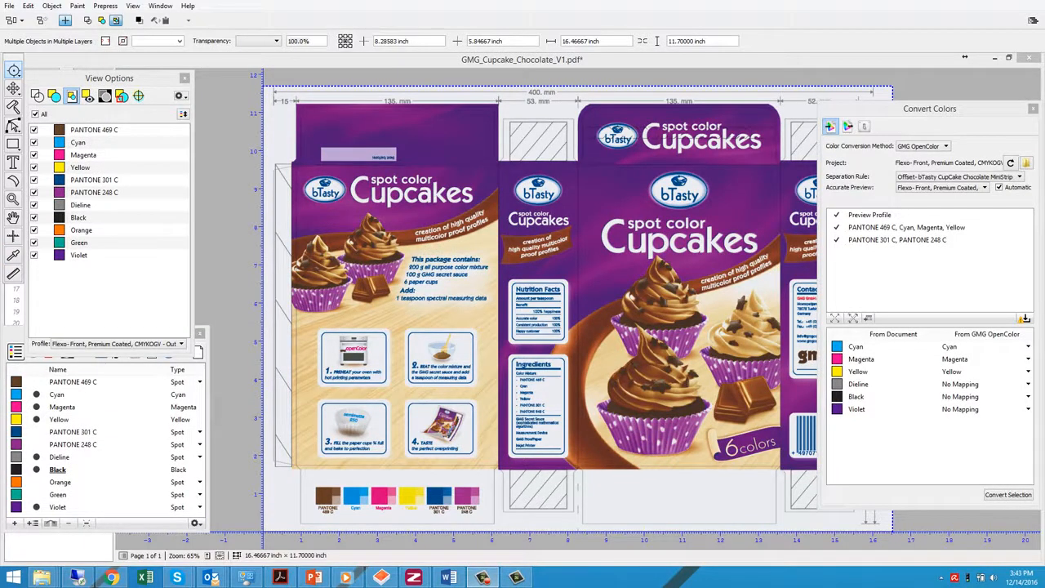
Step: Compare the packaging before and after conversion by undoing and redoing the color conversion twice
click(29, 7)
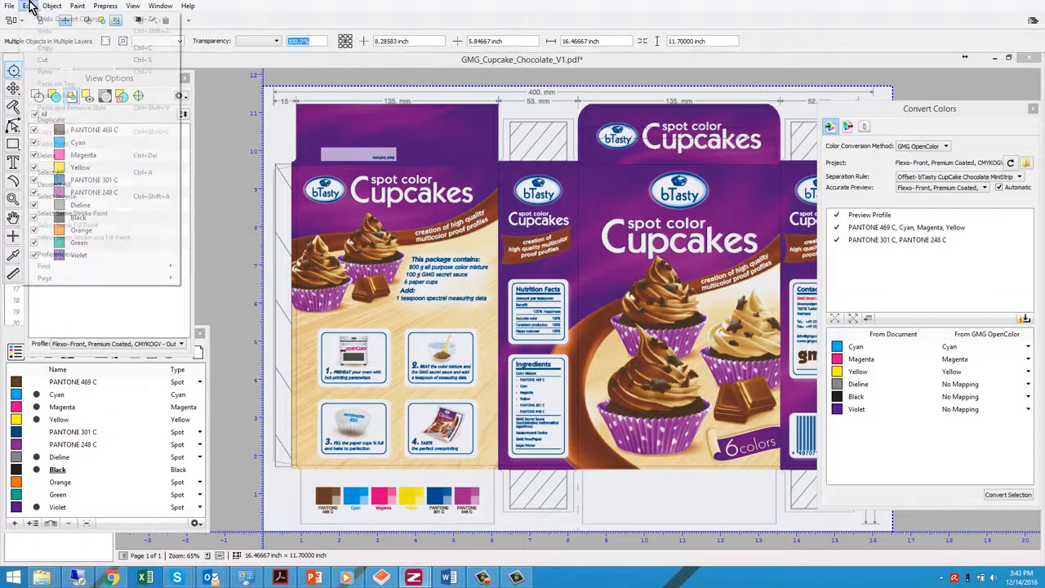
click(33, 19)
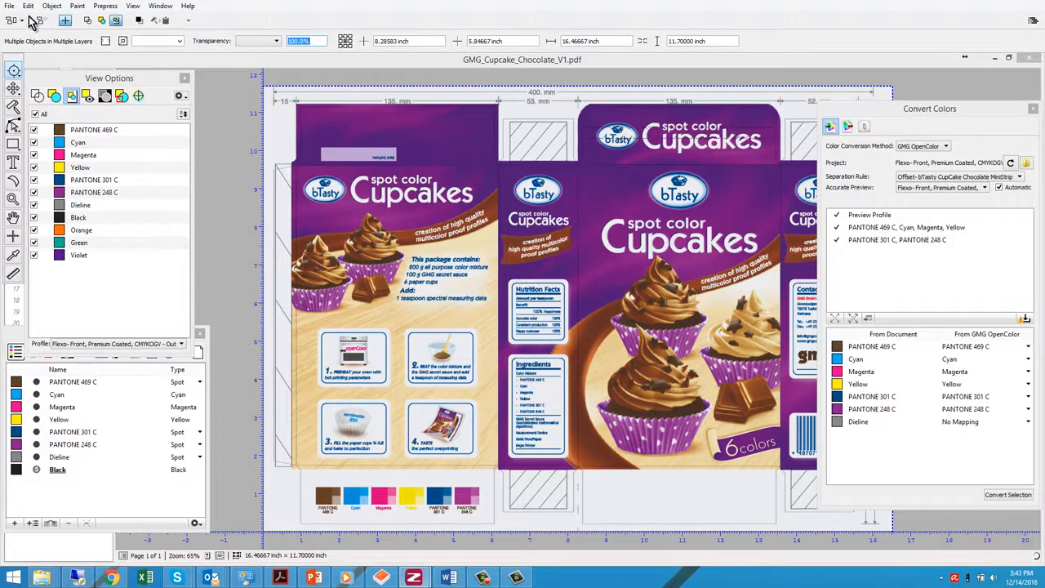
click(28, 6)
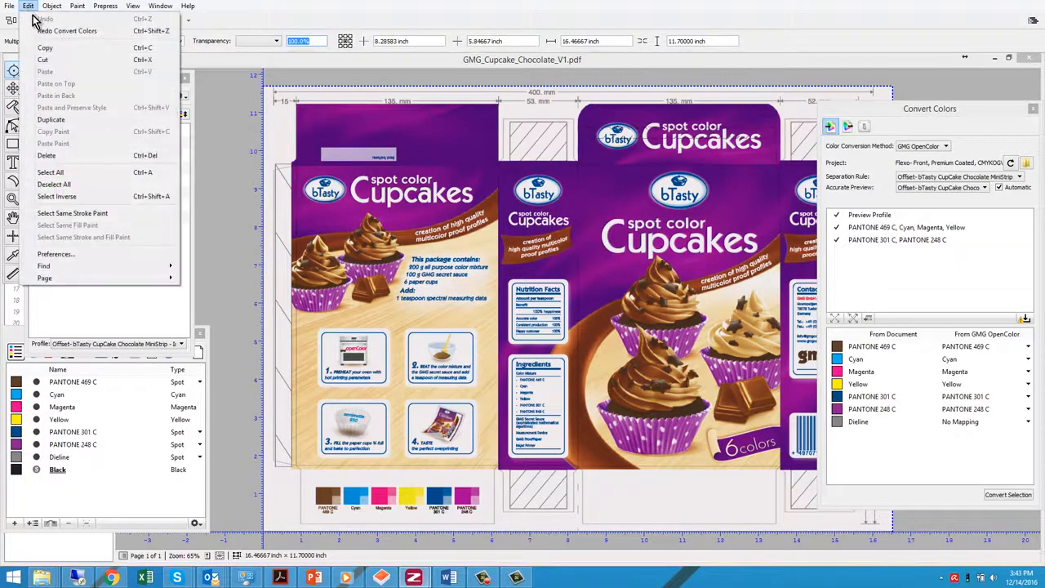
click(53, 31)
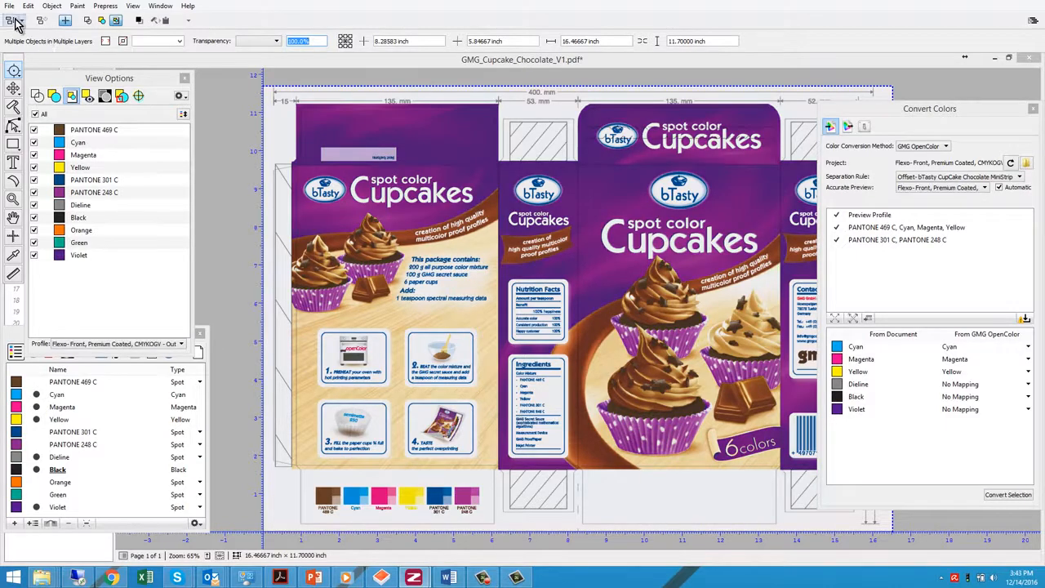
click(29, 6)
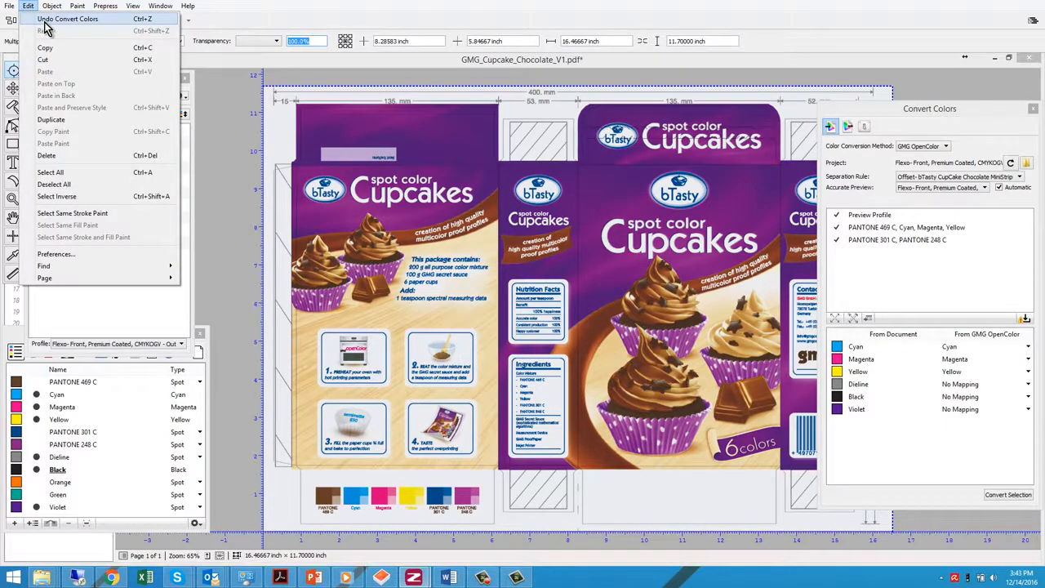
click(45, 20)
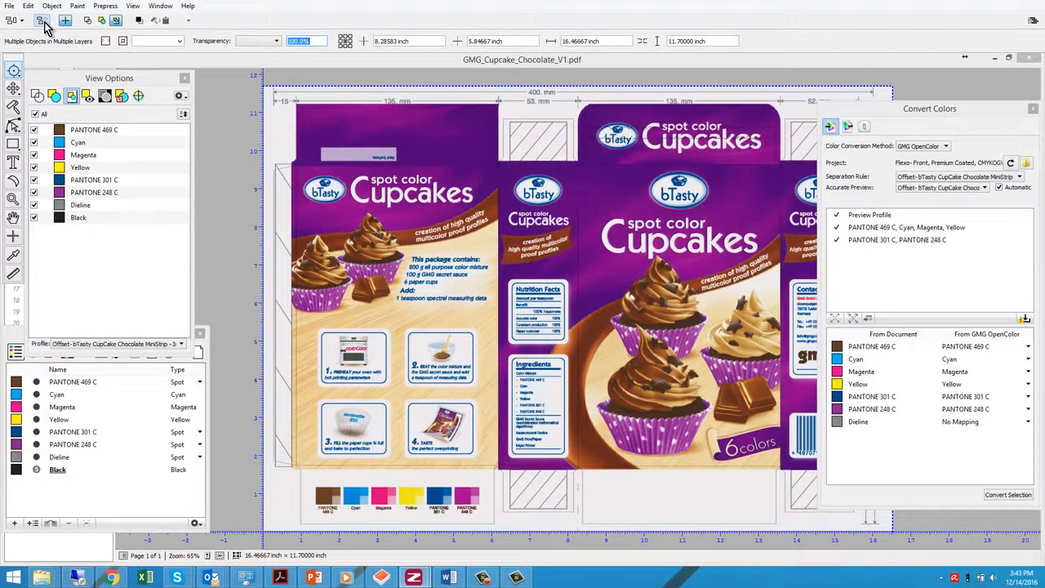
click(29, 5)
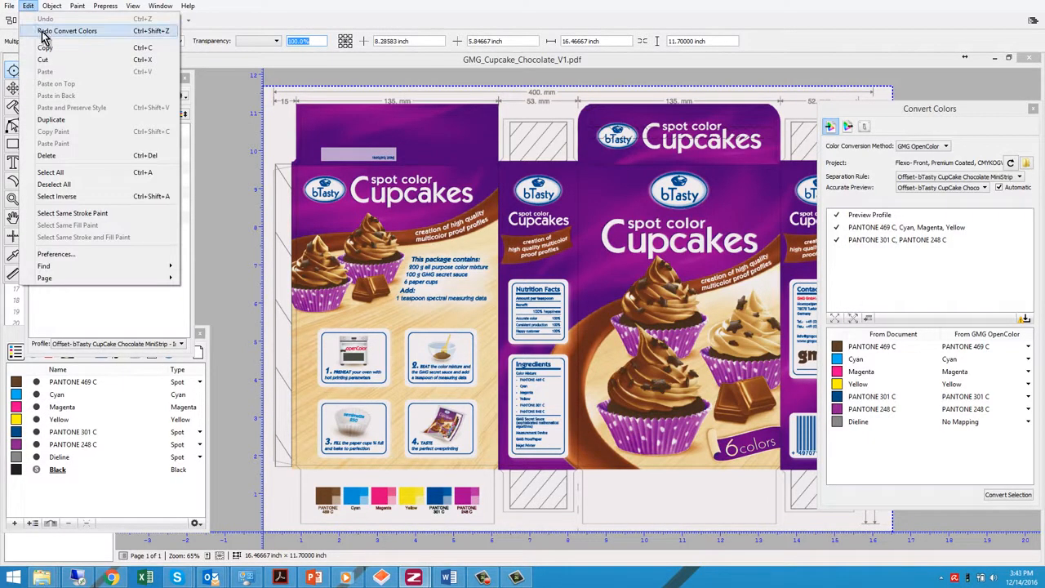
click(45, 33)
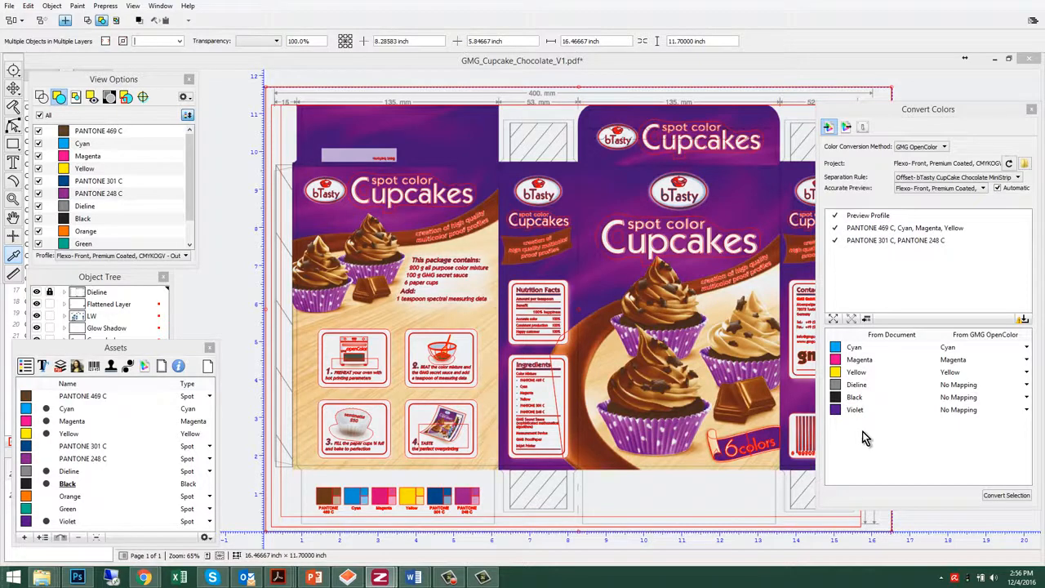
Step: Remove the unused separations from the document and undo the removal
click(205, 538)
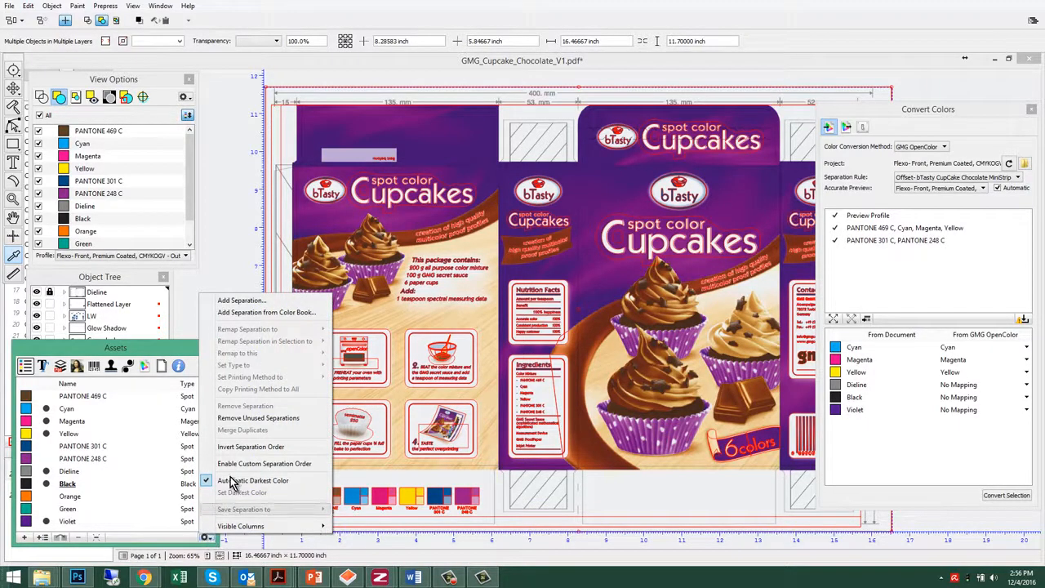
click(260, 417)
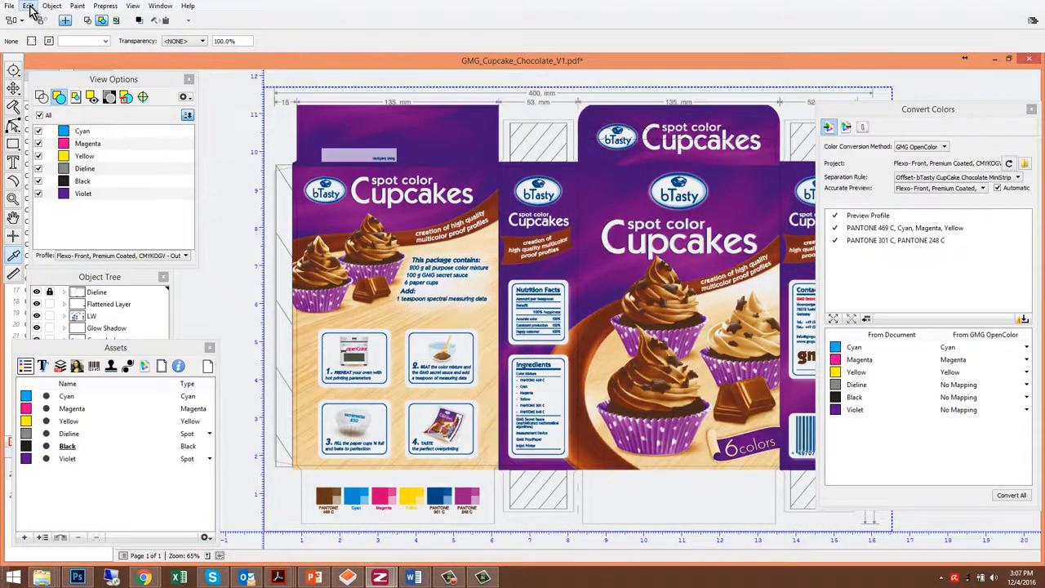
click(28, 7)
click(36, 16)
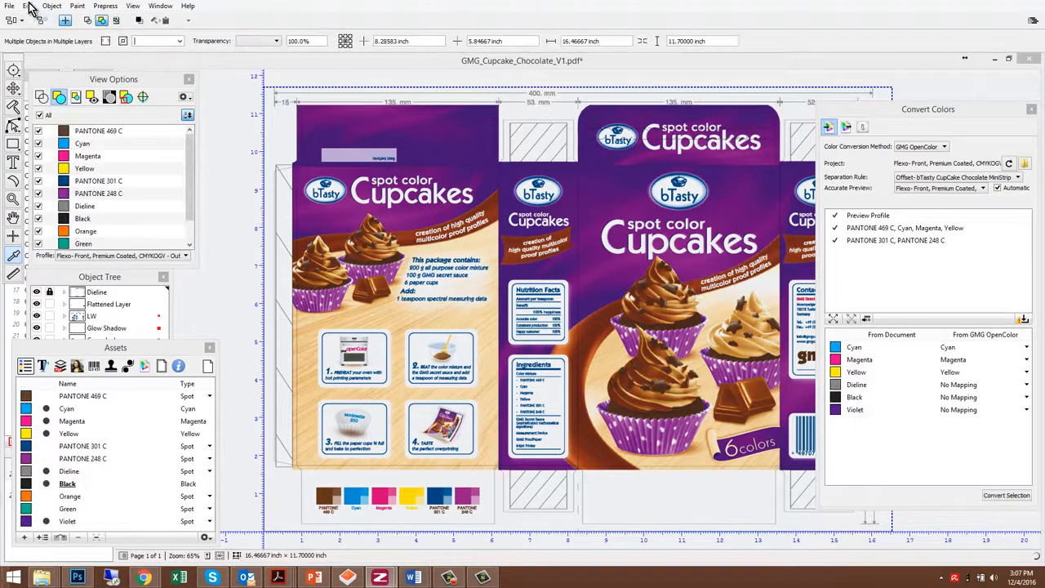
Step: Undo the color conversion of the whole packaging and select only the contents of the Cupcake Layer
click(29, 6)
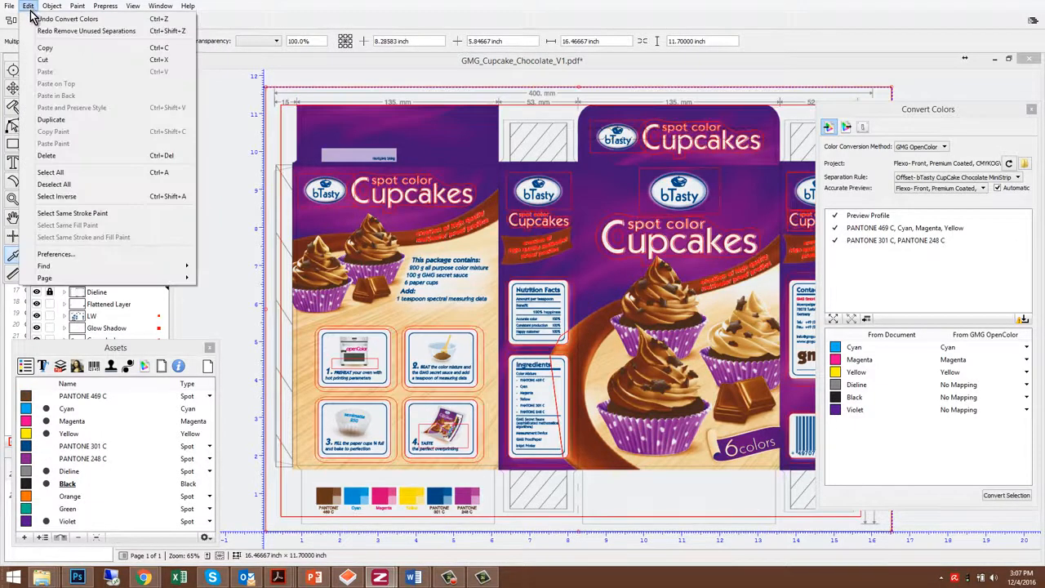
click(33, 18)
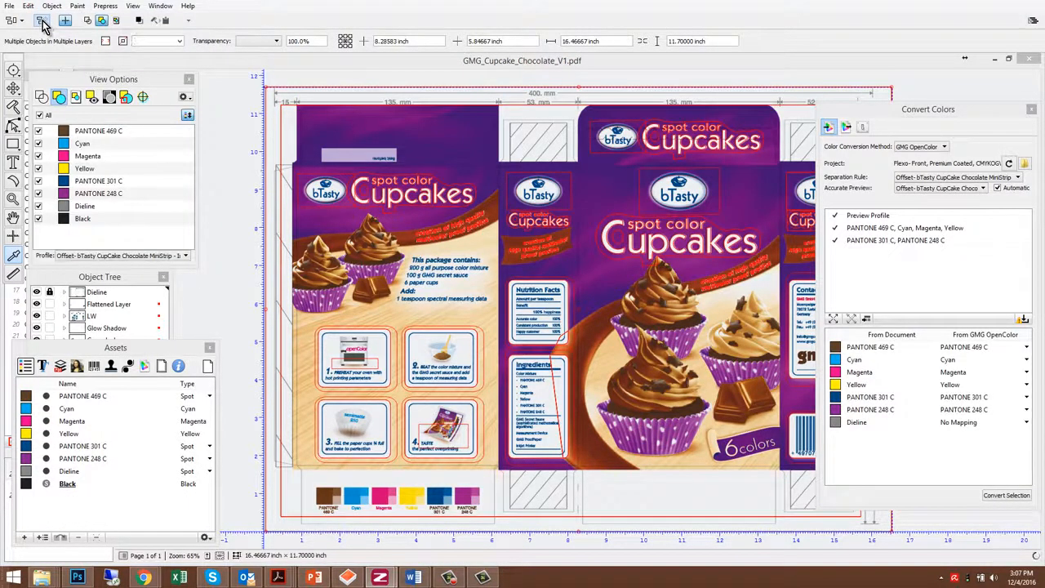
click(34, 8)
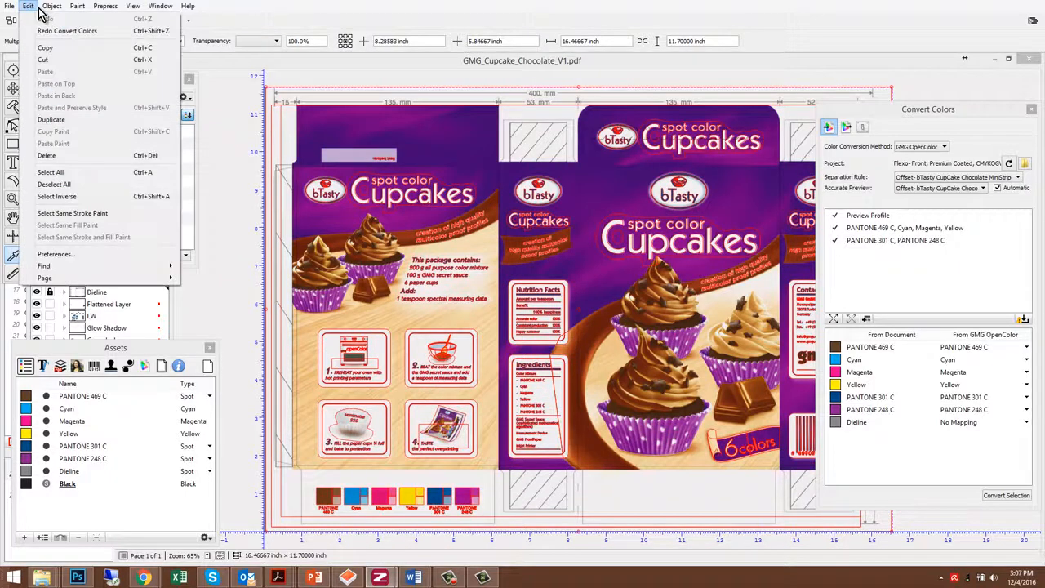
mouse_move(51, 6)
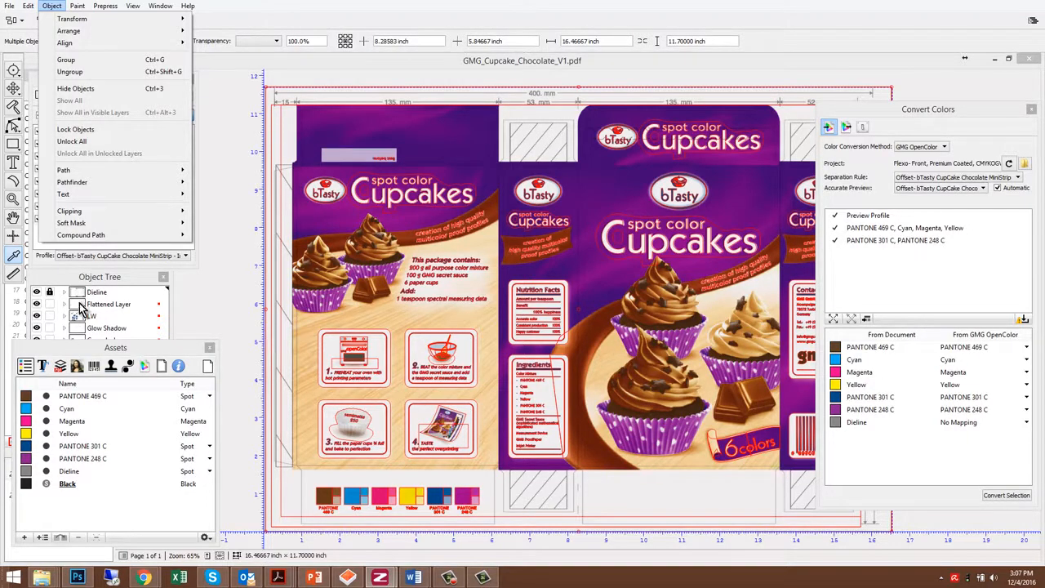
click(101, 282)
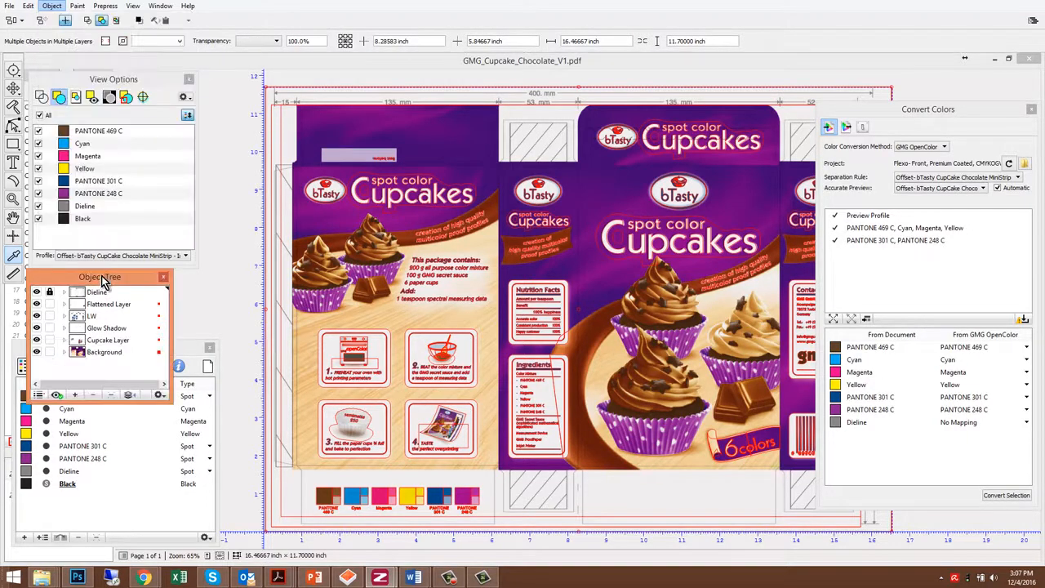
click(29, 6)
click(65, 186)
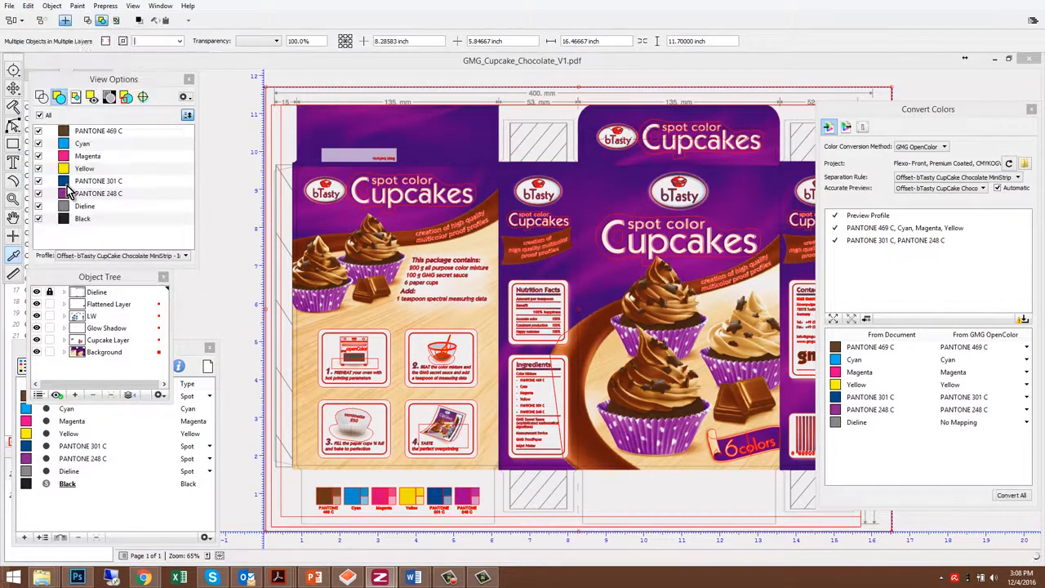
click(159, 340)
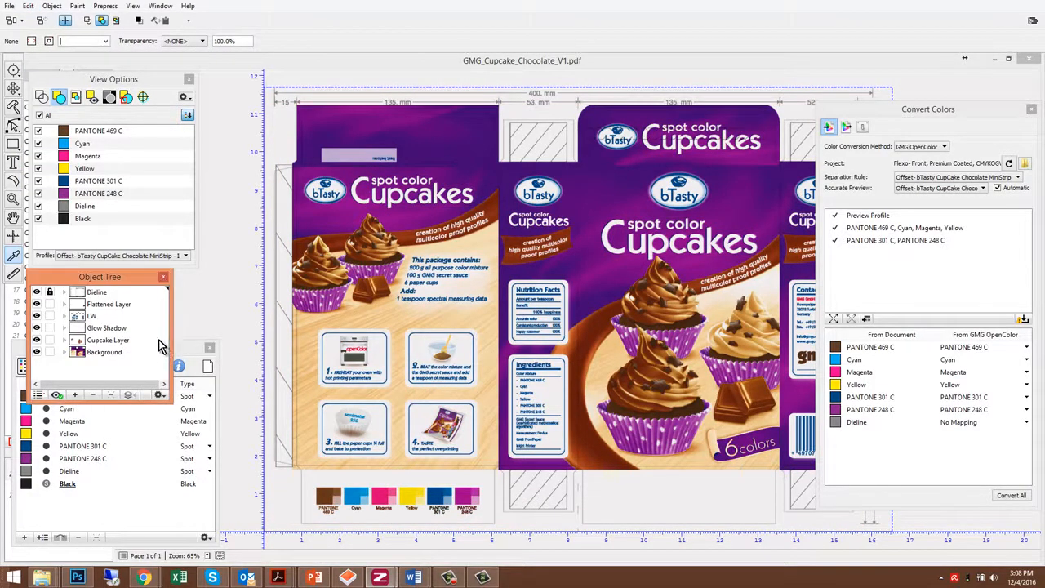
Step: Convert only the selected Cupcake Layer with the loaded GMG OpenColor profiles and undo that conversion
click(1025, 320)
click(1025, 321)
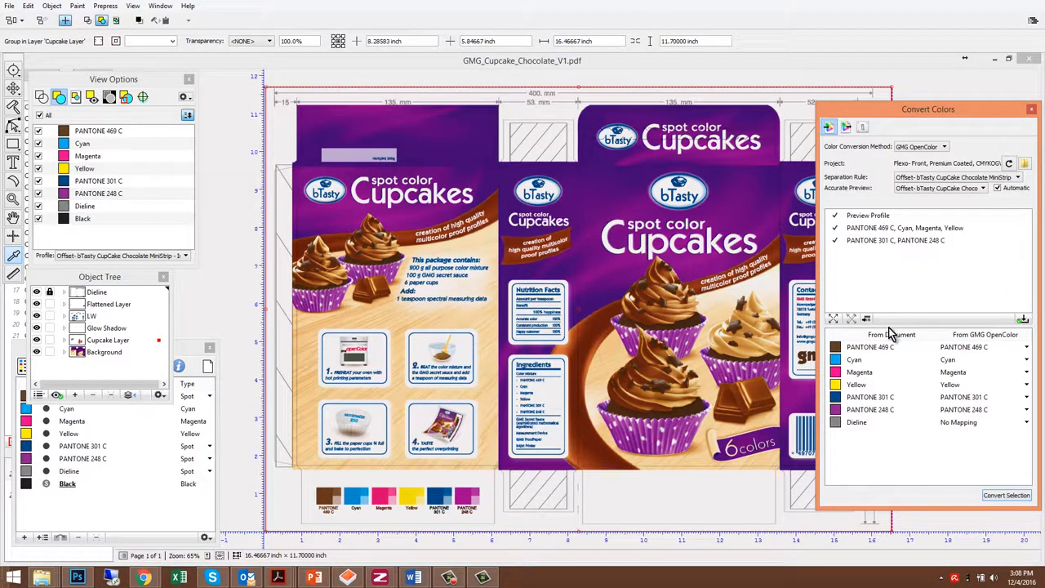
click(1008, 496)
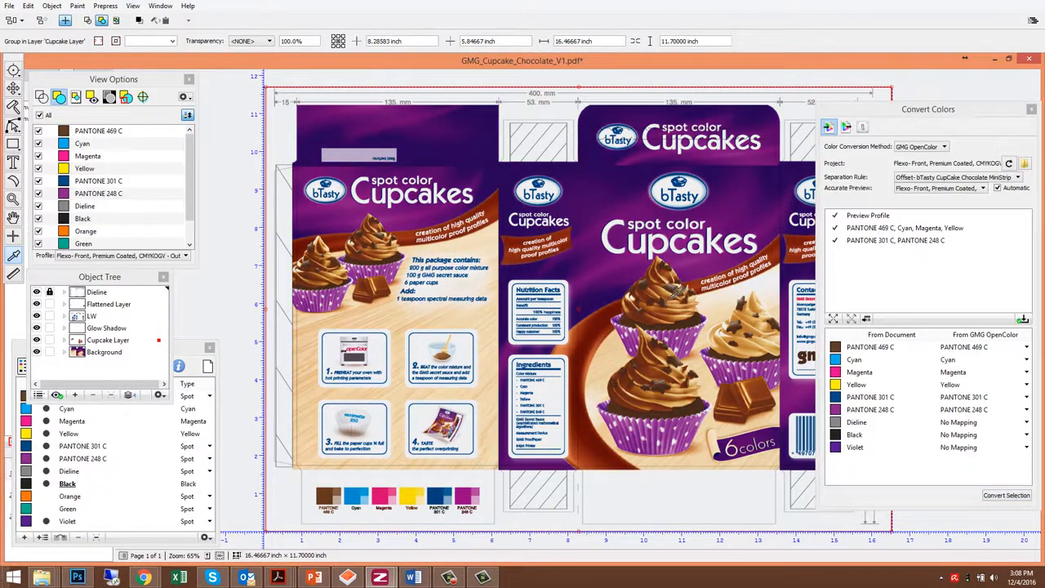
mouse_move(668, 301)
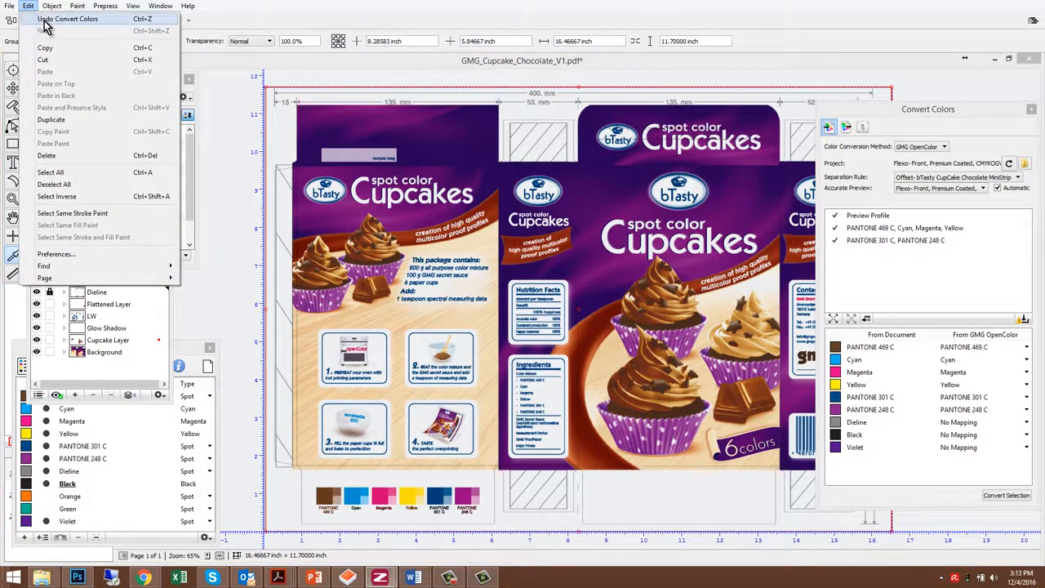
click(38, 18)
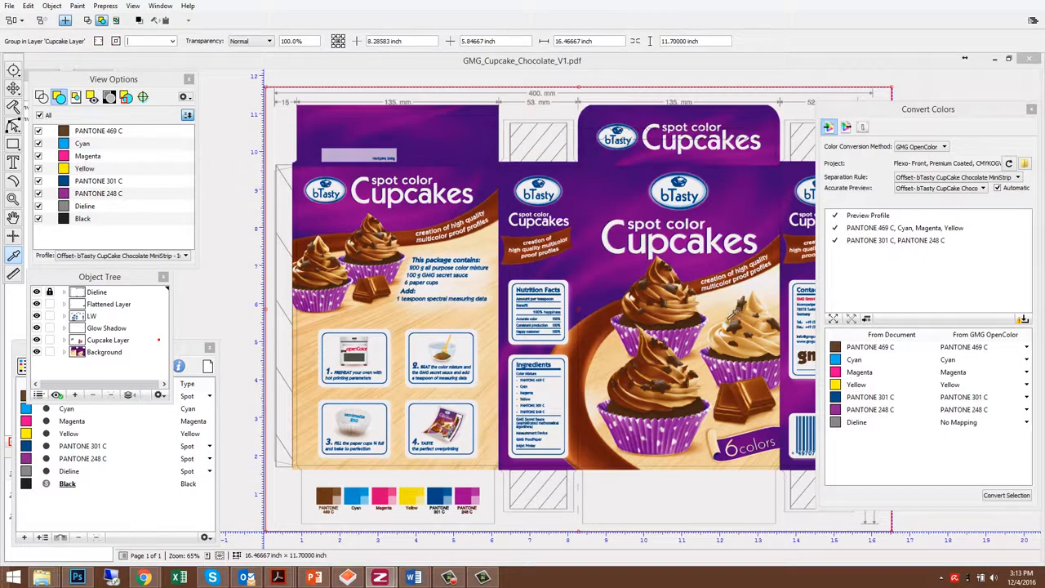
Step: Change the OpenColor project for the color conversion to Flexo- Front, Premium Coated, C,Rhodamine,YK
click(1026, 166)
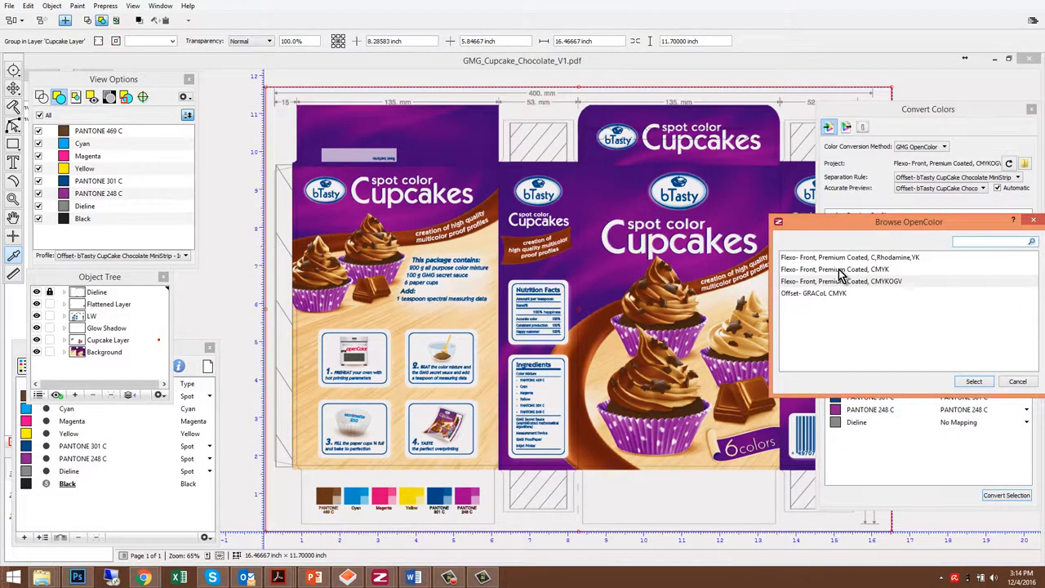
click(841, 270)
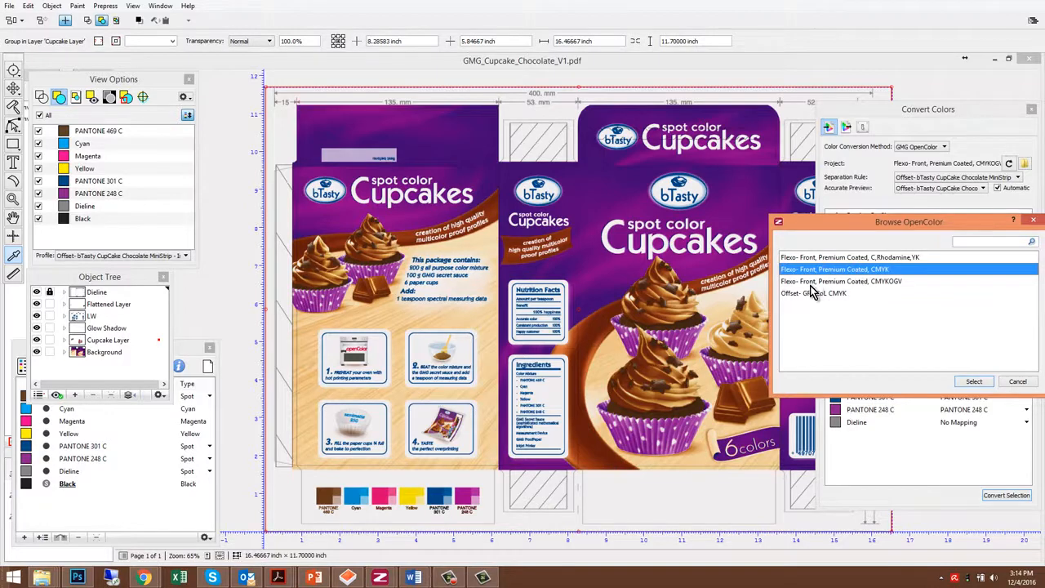
click(818, 291)
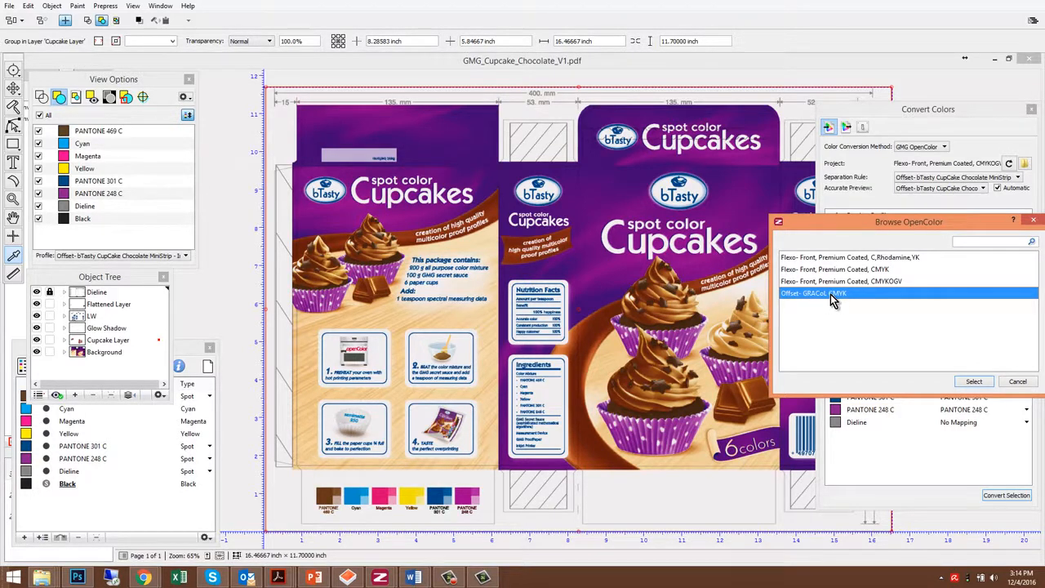
click(839, 258)
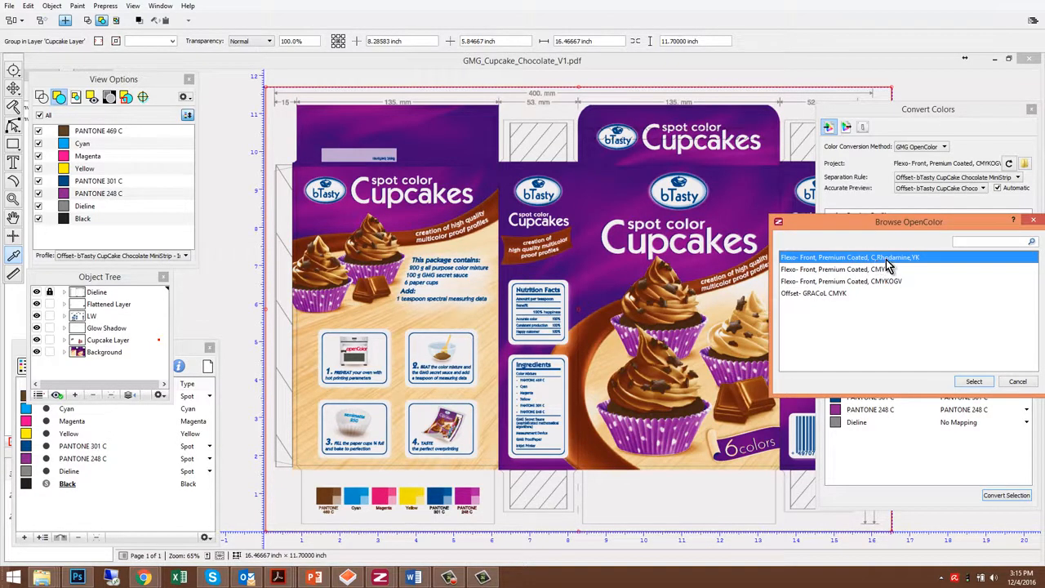
double_click(886, 259)
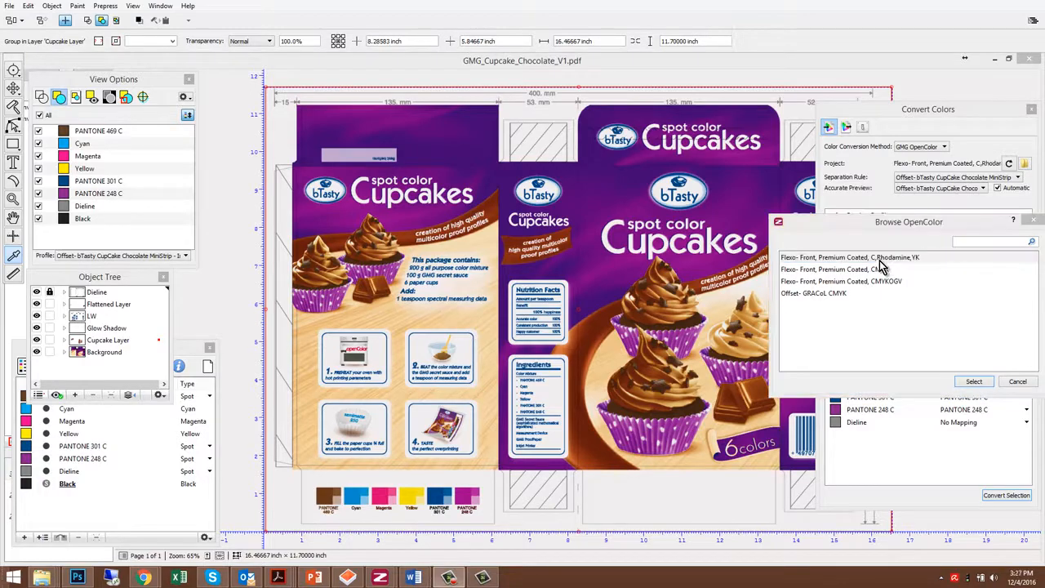